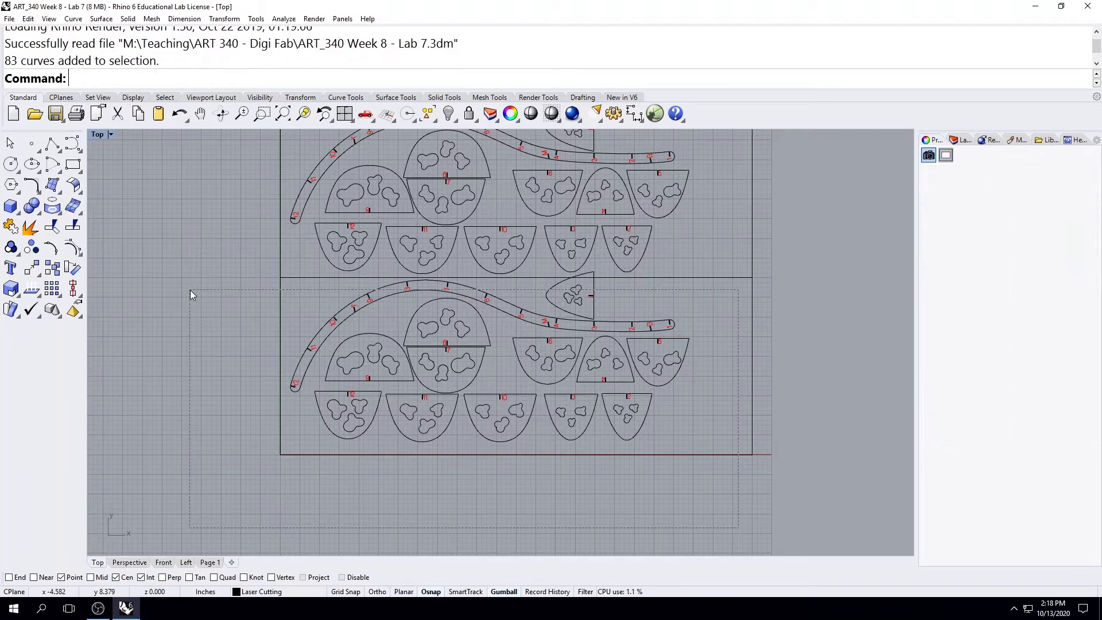
# Move the lower grouped set of lamp parts slightly down, away from the line dividing the sheet.
pyautogui.scroll(5, 519, 310)
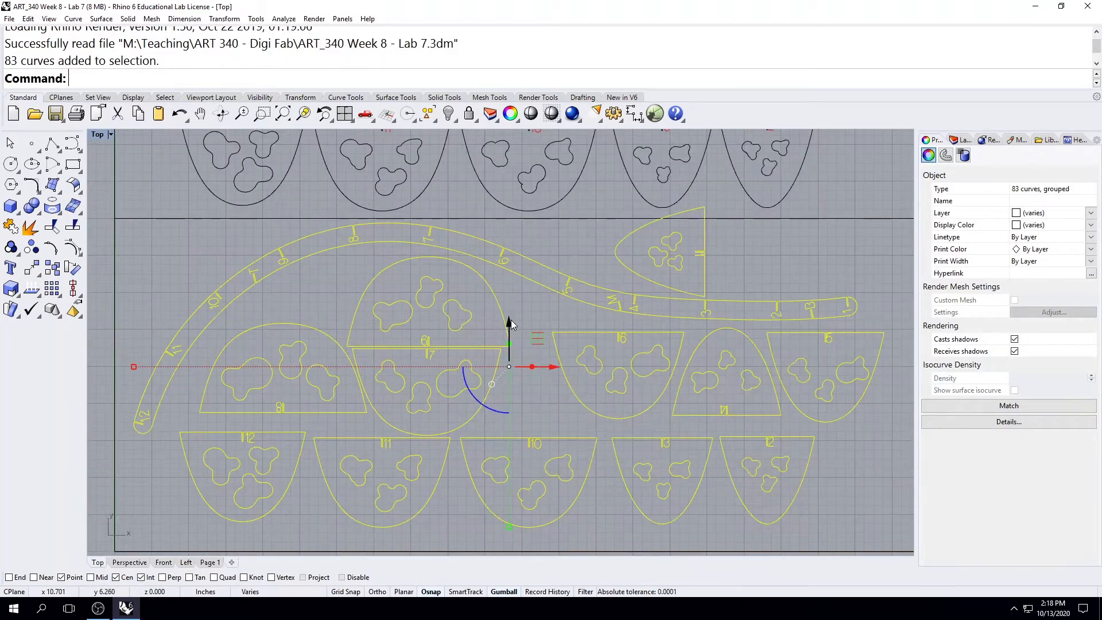
pyautogui.moveTo(509, 322); pyautogui.dragTo(508, 340)
pyautogui.scroll(-6, 508, 340)
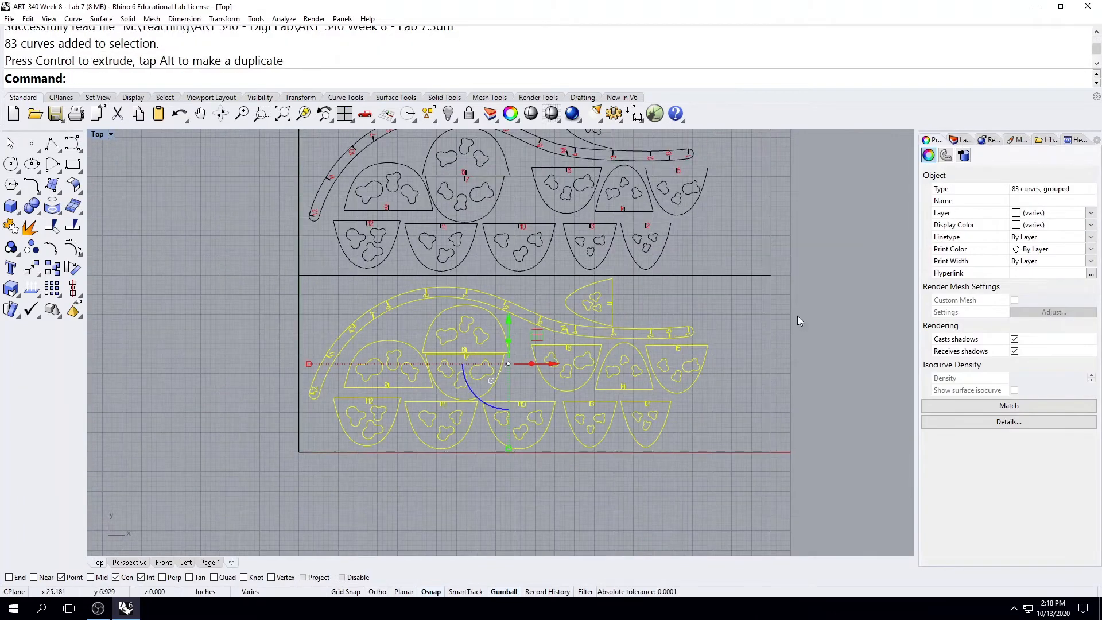
pyautogui.click(739, 301)
# Delete the horizontal line that divides the sheet between the upper and lower sets of parts.
pyautogui.moveTo(713, 307); pyautogui.dragTo(704, 347, button='right')
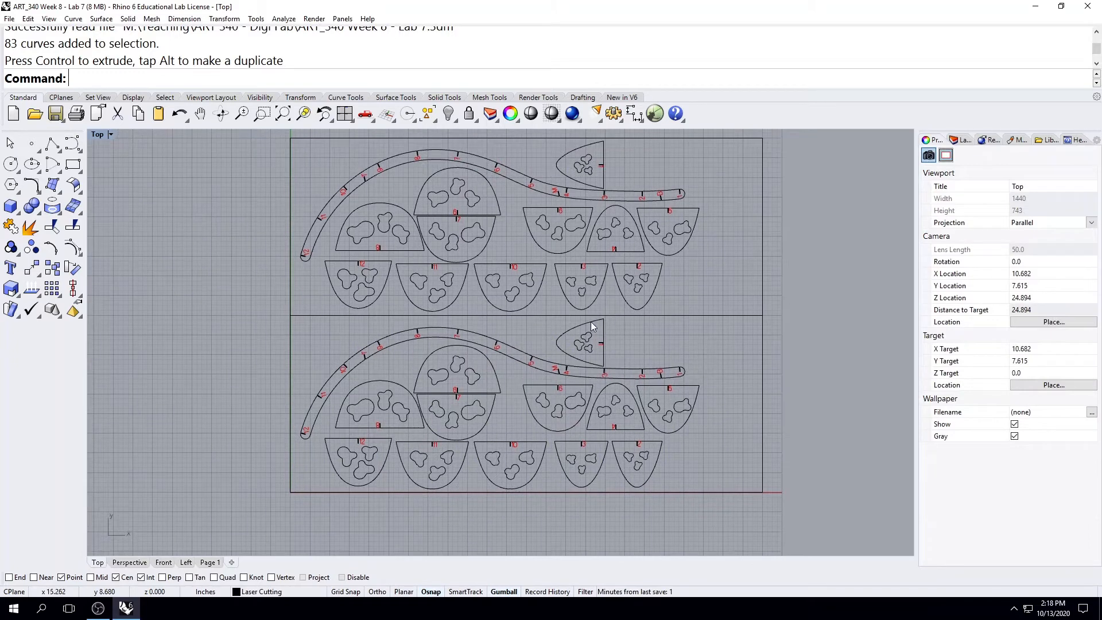
pyautogui.click(704, 316)
pyautogui.press('Delete')
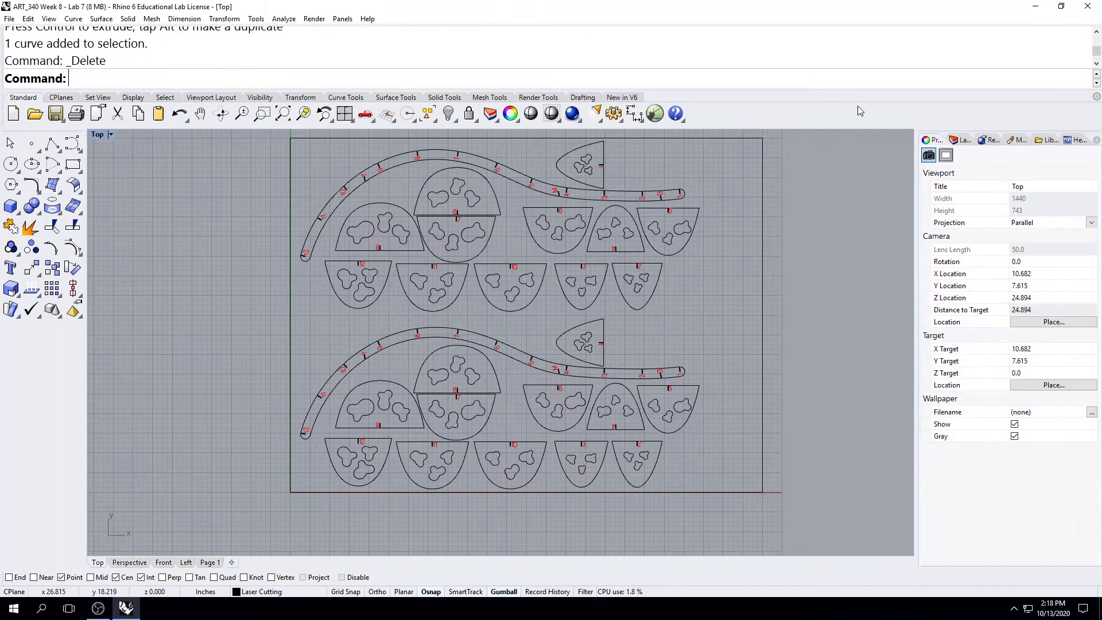
# Show the layer list wide enough to read print widths and check the Material layer's print width.
pyautogui.click(964, 145)
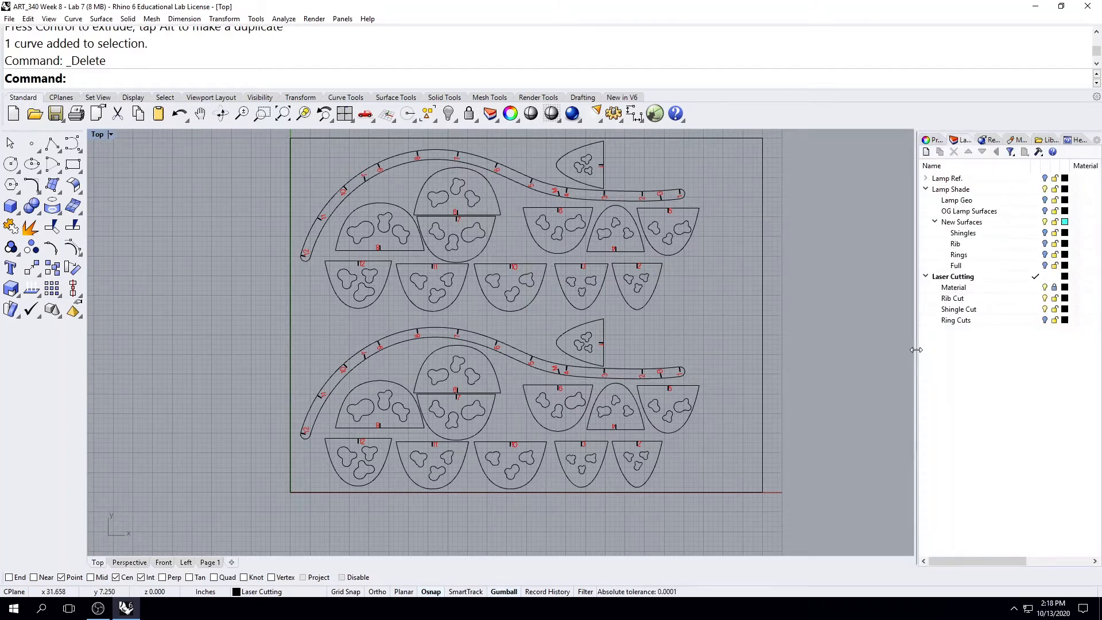
pyautogui.moveTo(916, 350); pyautogui.dragTo(804, 349)
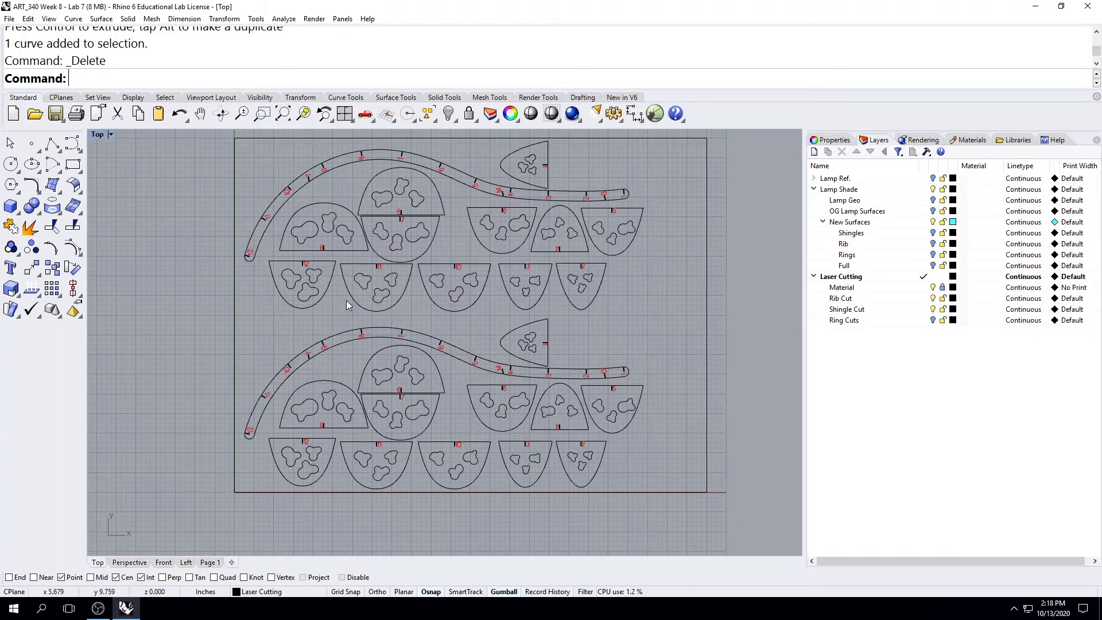
pyautogui.click(1071, 289)
pyautogui.click(568, 369)
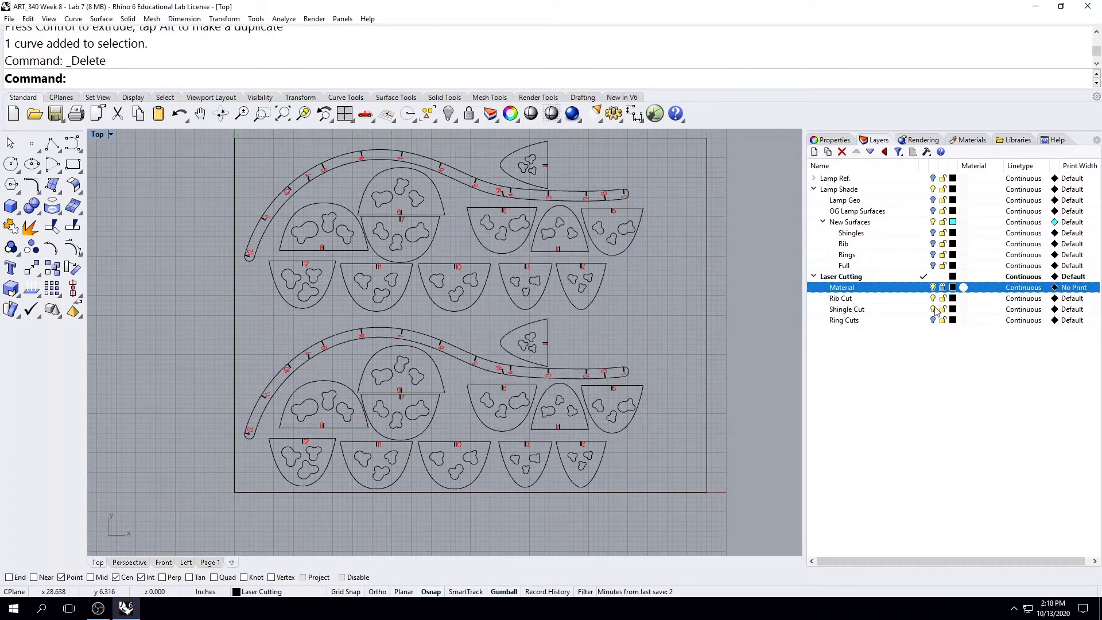
pyautogui.scroll(-4, 500, 334)
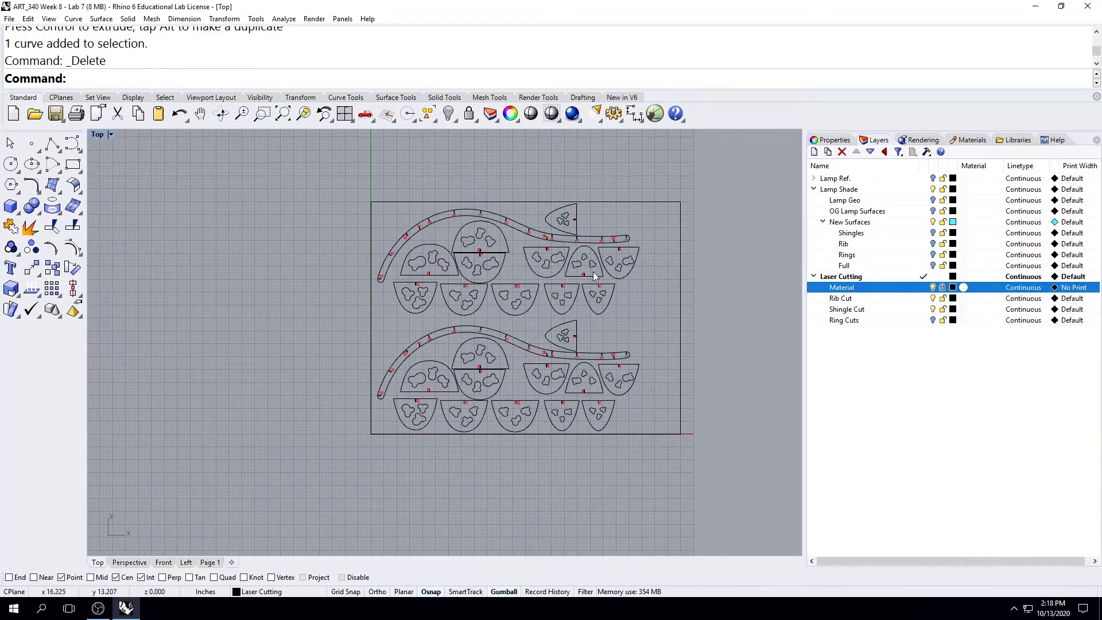
pyautogui.moveTo(623, 305); pyautogui.dragTo(561, 324, button='right')
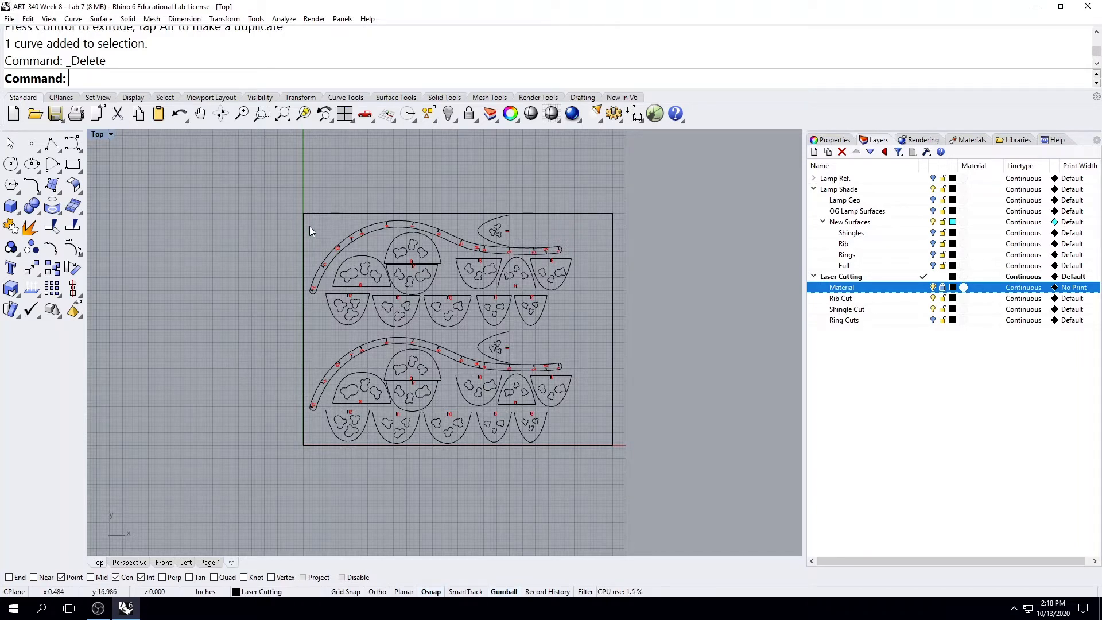
# Open the print setup for the model and choose Helix 10.24.3.90 as the destination printer.
pyautogui.click(9, 18)
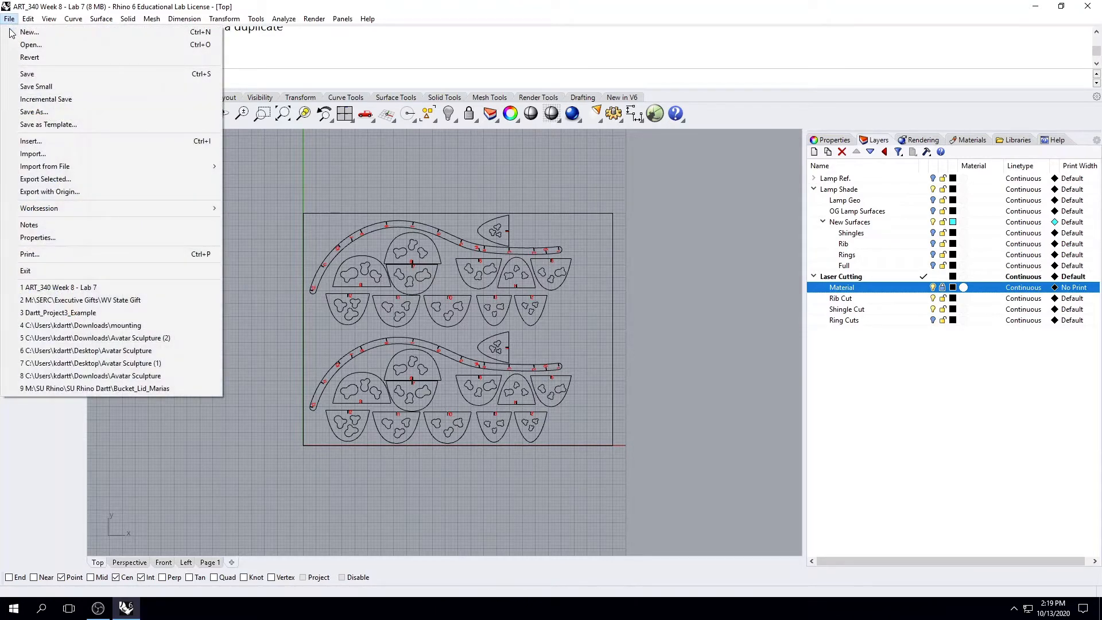
pyautogui.click(64, 254)
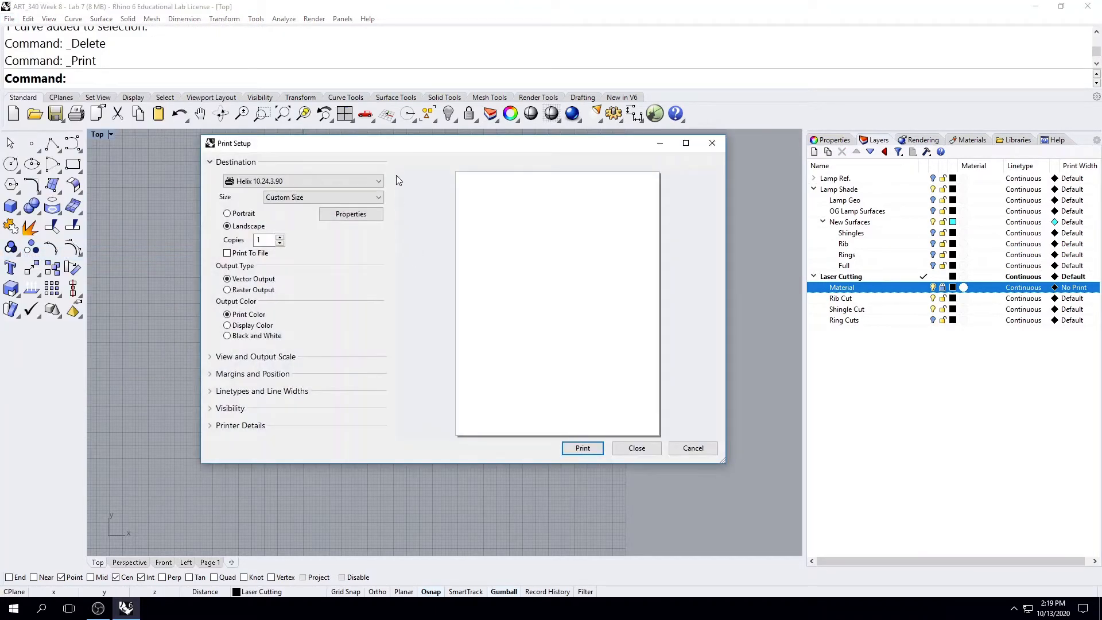
pyautogui.moveTo(443, 143); pyautogui.dragTo(448, 121)
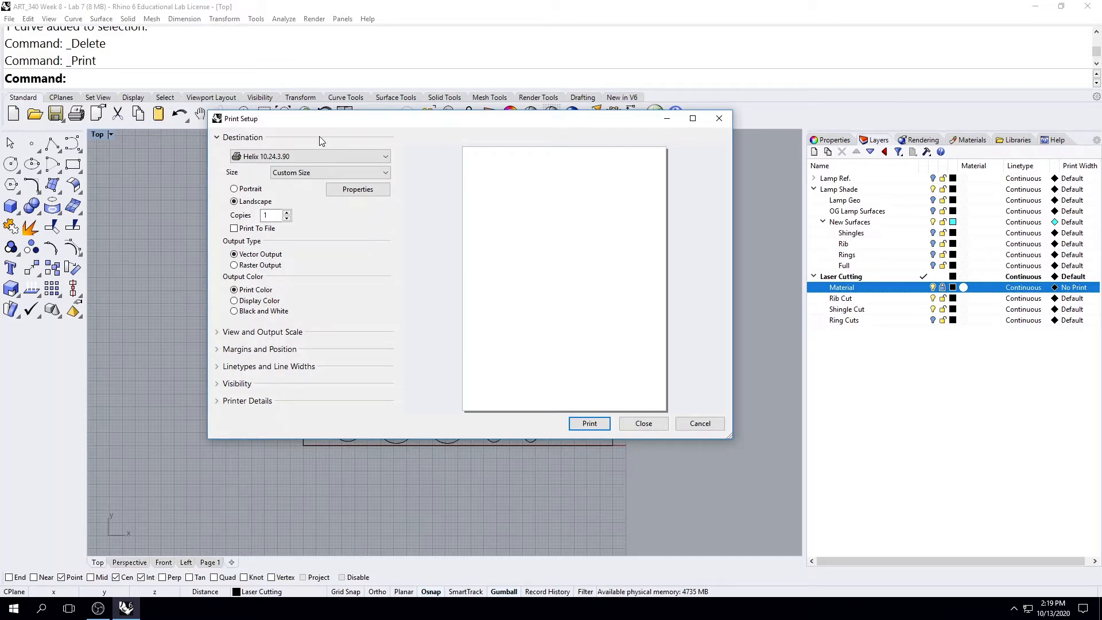
pyautogui.click(257, 161)
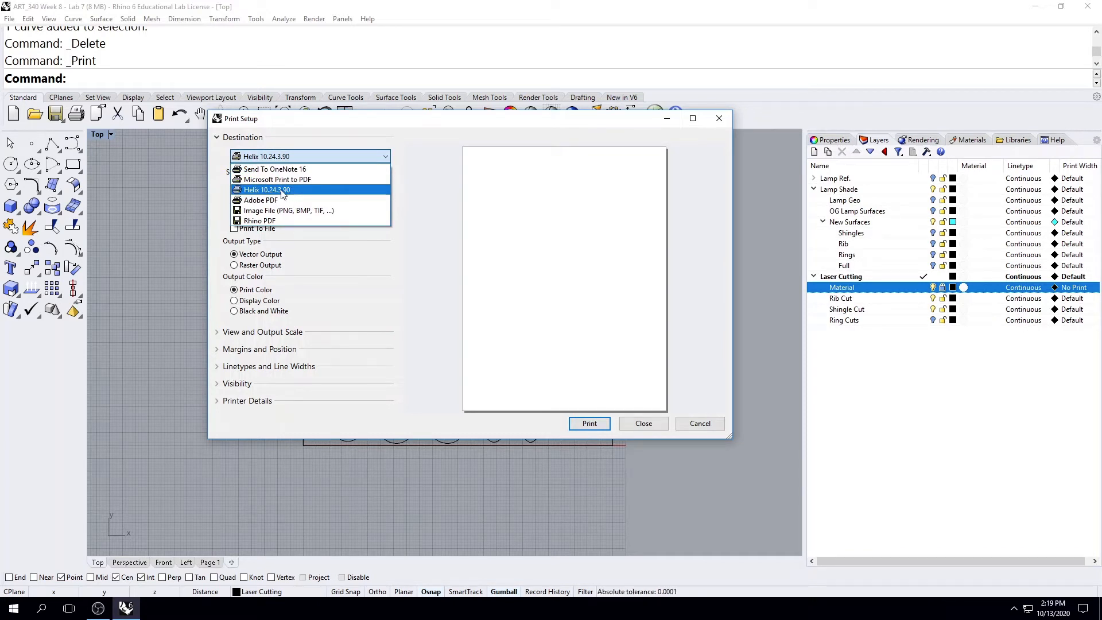
pyautogui.click(282, 189)
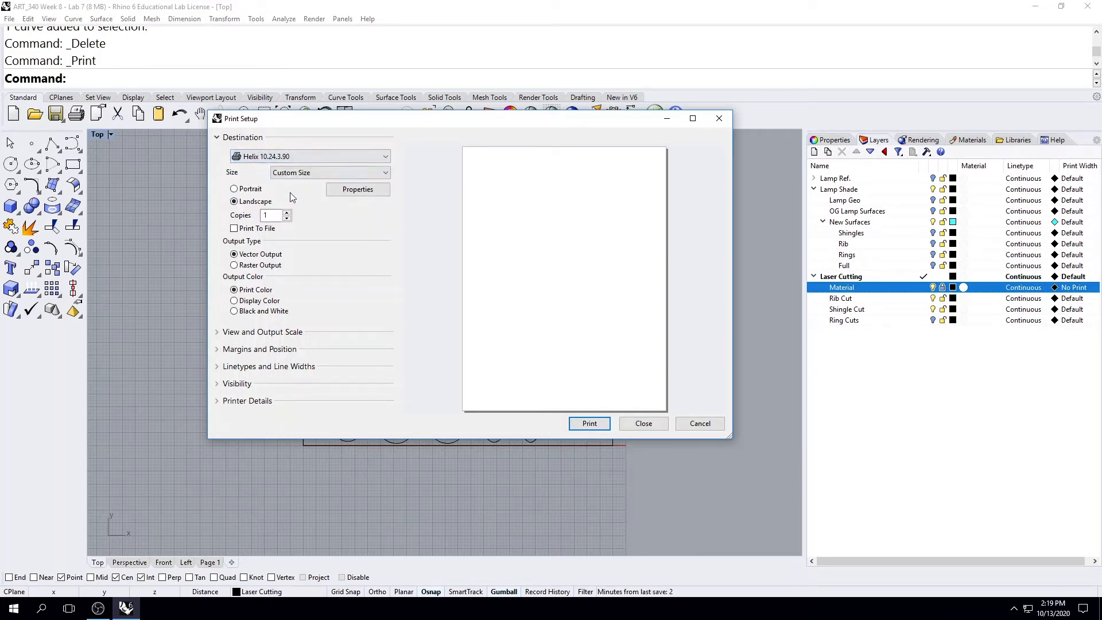
# In the Helix printer's properties, set the job type to Vector and enable Auto Focus.
pyautogui.click(358, 190)
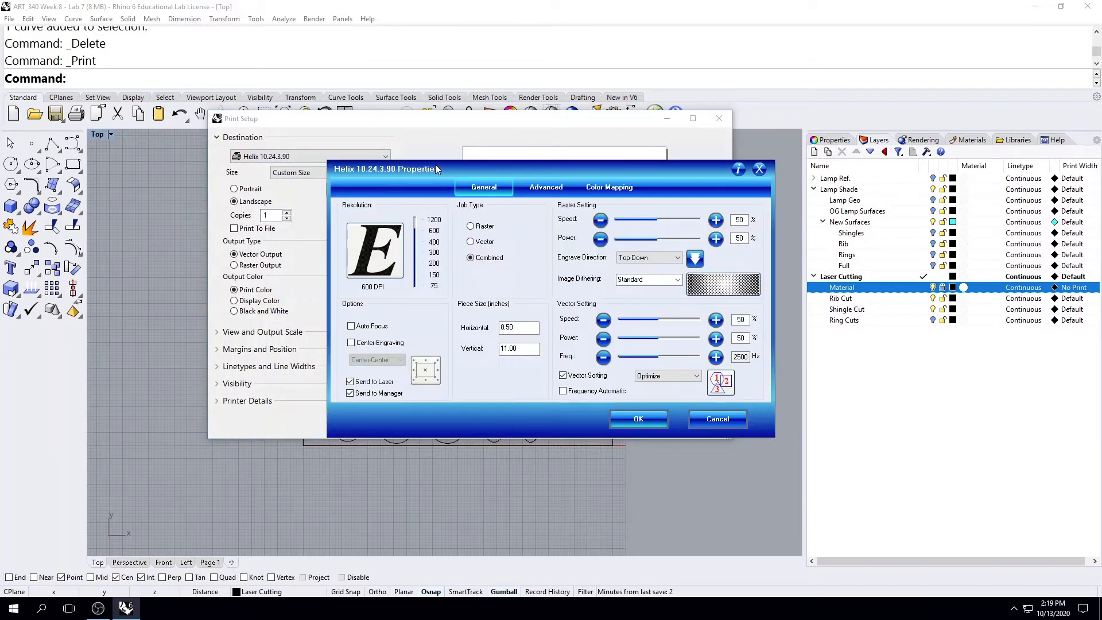
pyautogui.moveTo(432, 166); pyautogui.dragTo(400, 115)
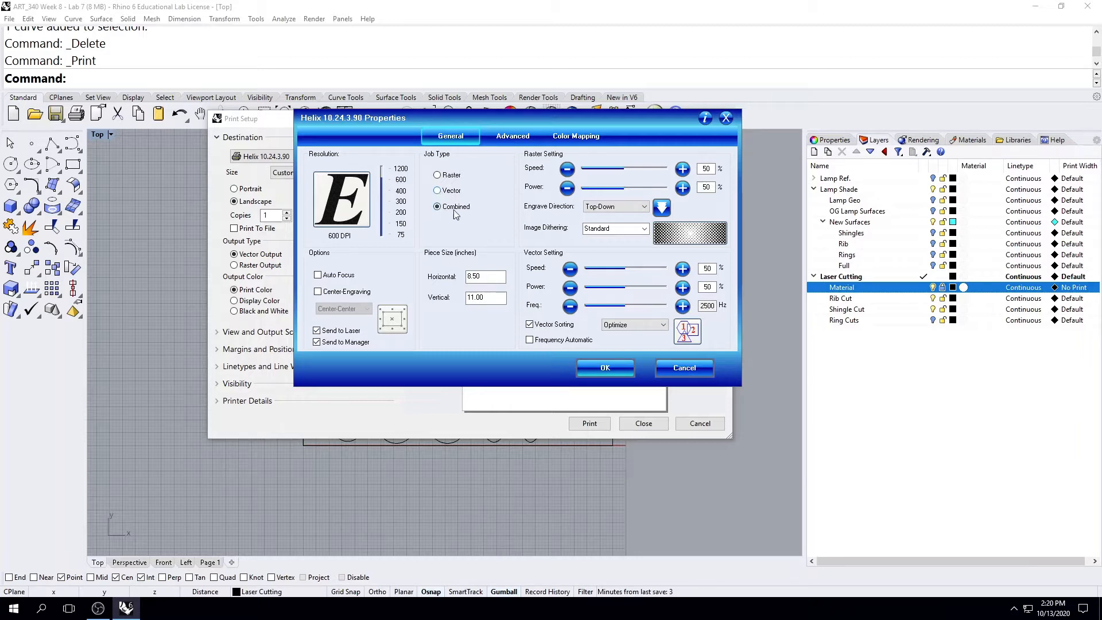
pyautogui.click(439, 192)
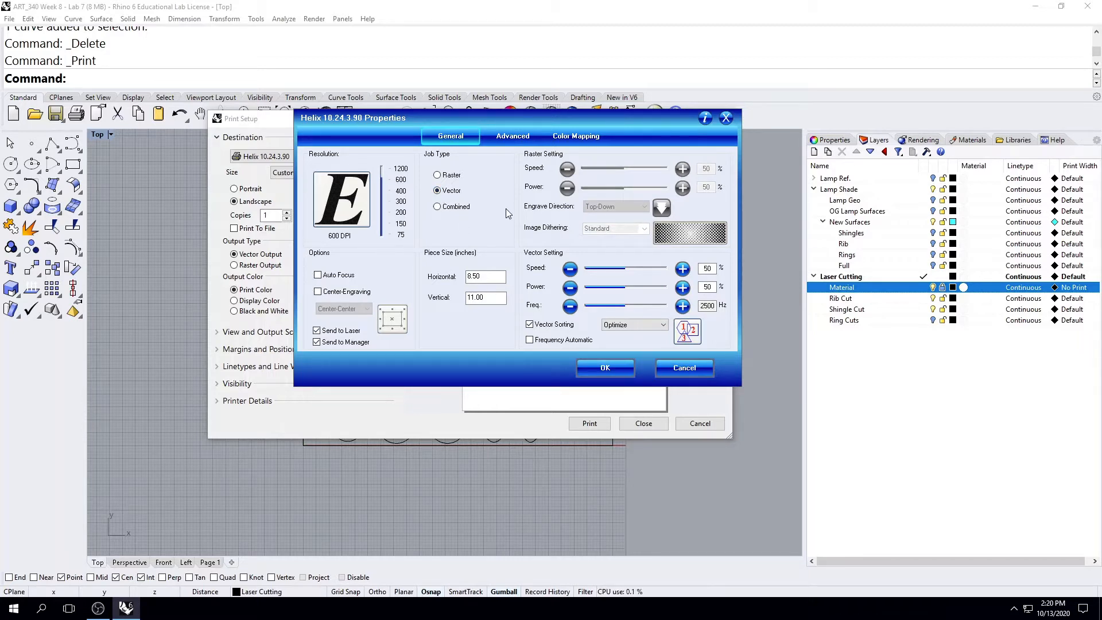
pyautogui.click(321, 276)
# Set the piece size to 24 inches horizontal and 18 inches vertical.
pyautogui.click(478, 275)
pyautogui.moveTo(487, 279); pyautogui.dragTo(432, 299)
pyautogui.write('2418')
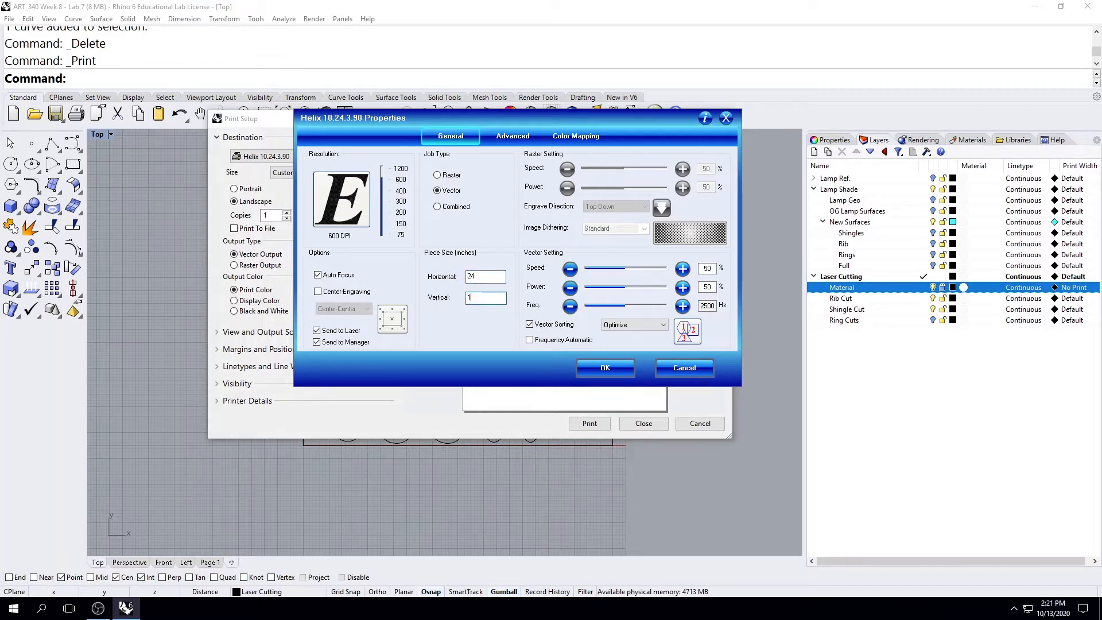
pyautogui.click(486, 277)
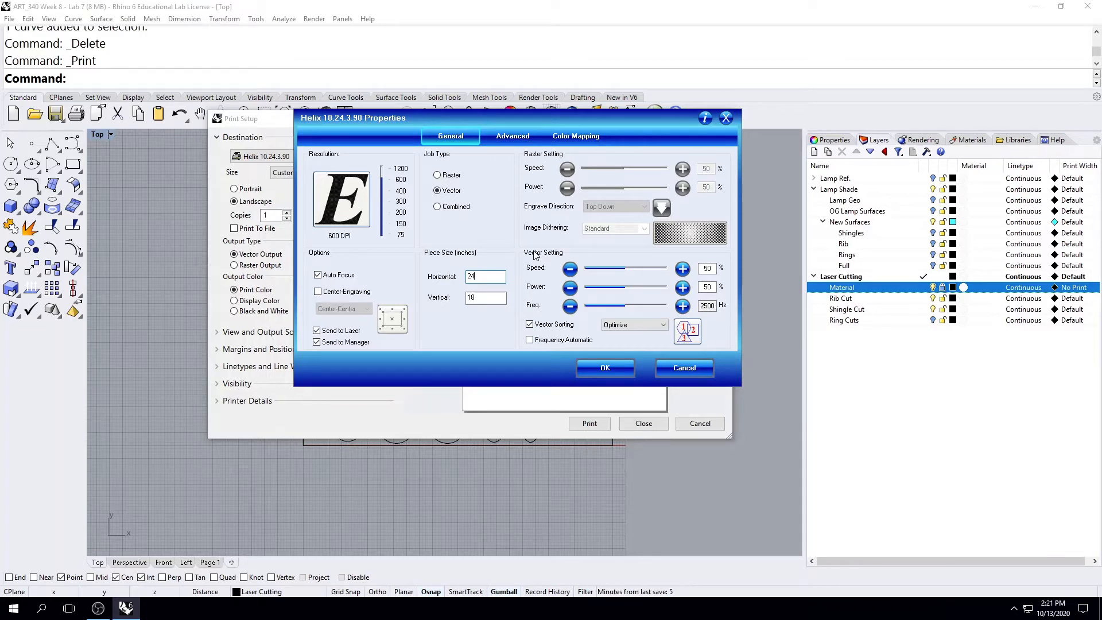
# Set the vector speed to 65%, power to 98% and frequency to 755 Hz, and accept the printer properties.
pyautogui.doubleClick(707, 268)
pyautogui.write('65')
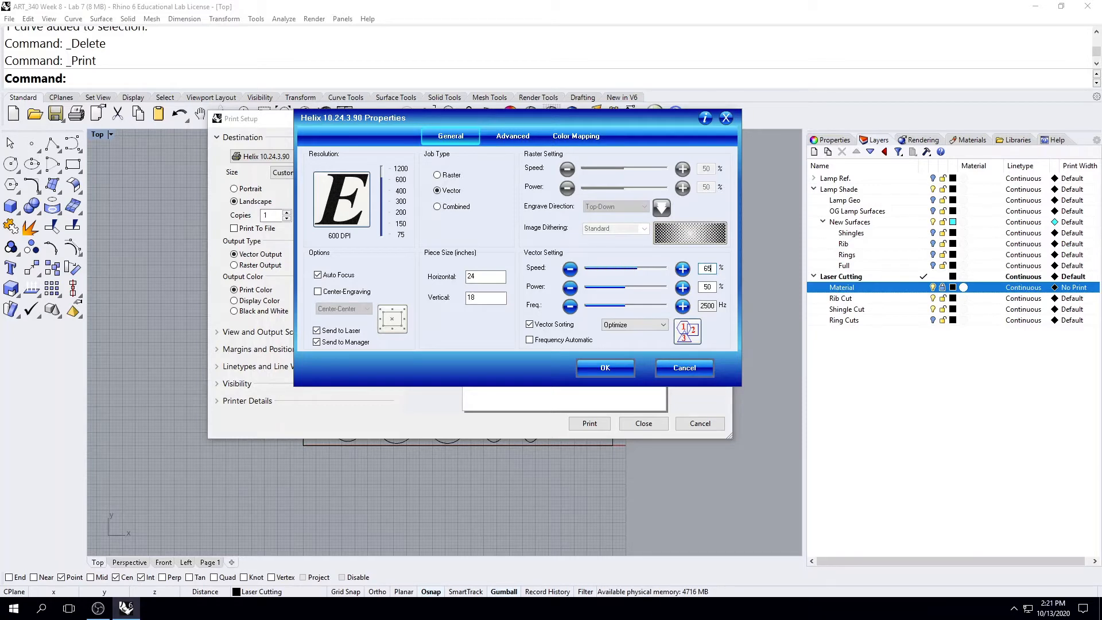
pyautogui.doubleClick(708, 287)
pyautogui.write('98')
pyautogui.doubleClick(707, 286)
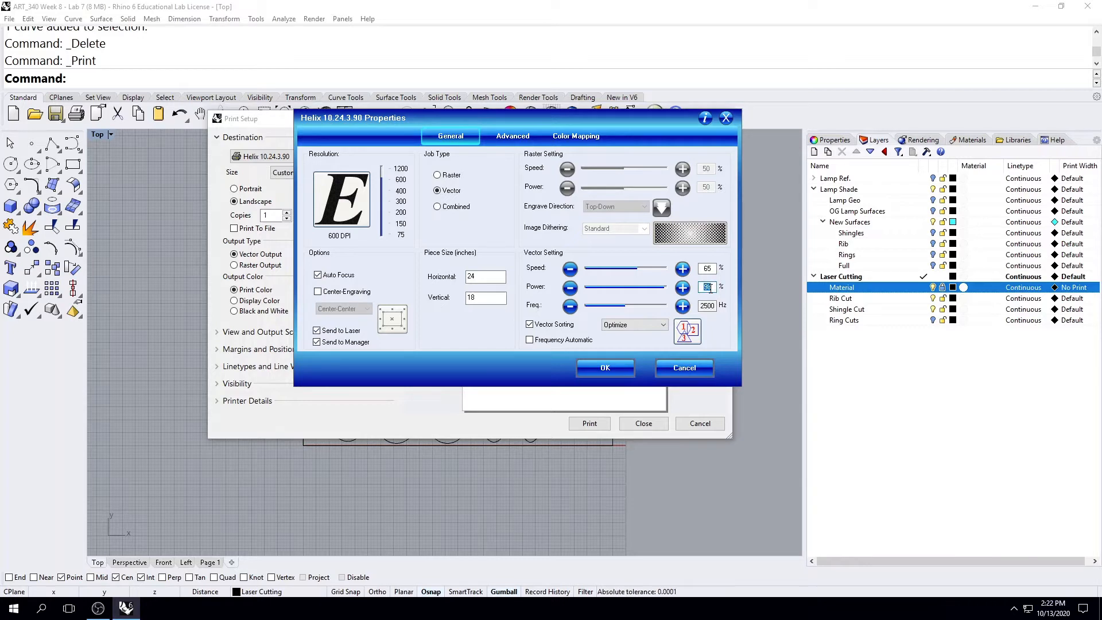
pyautogui.click(710, 288)
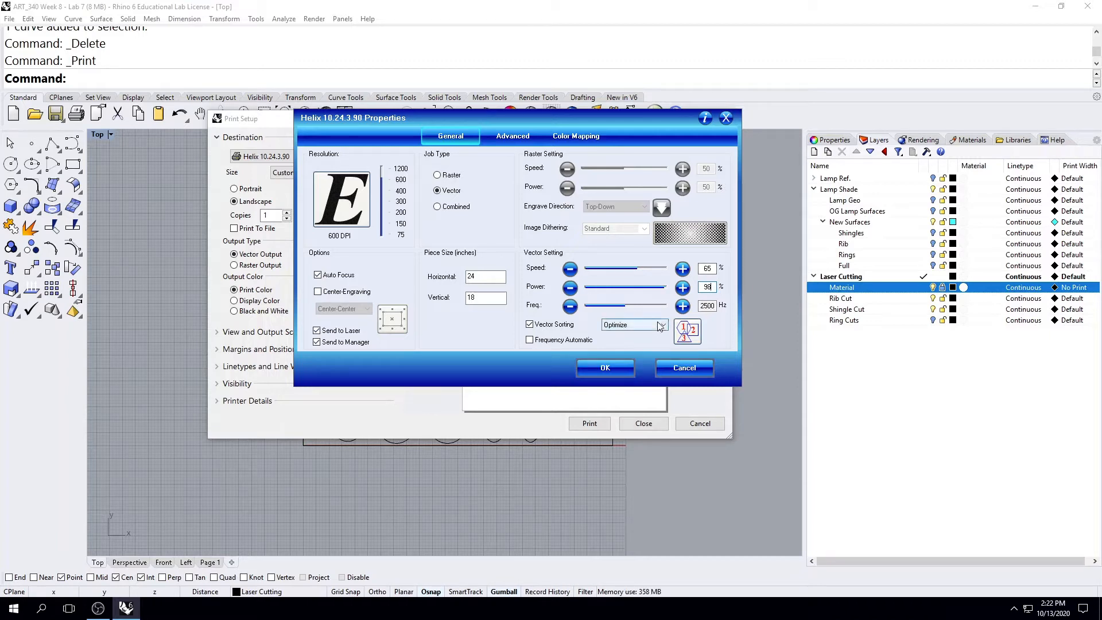
pyautogui.doubleClick(708, 308)
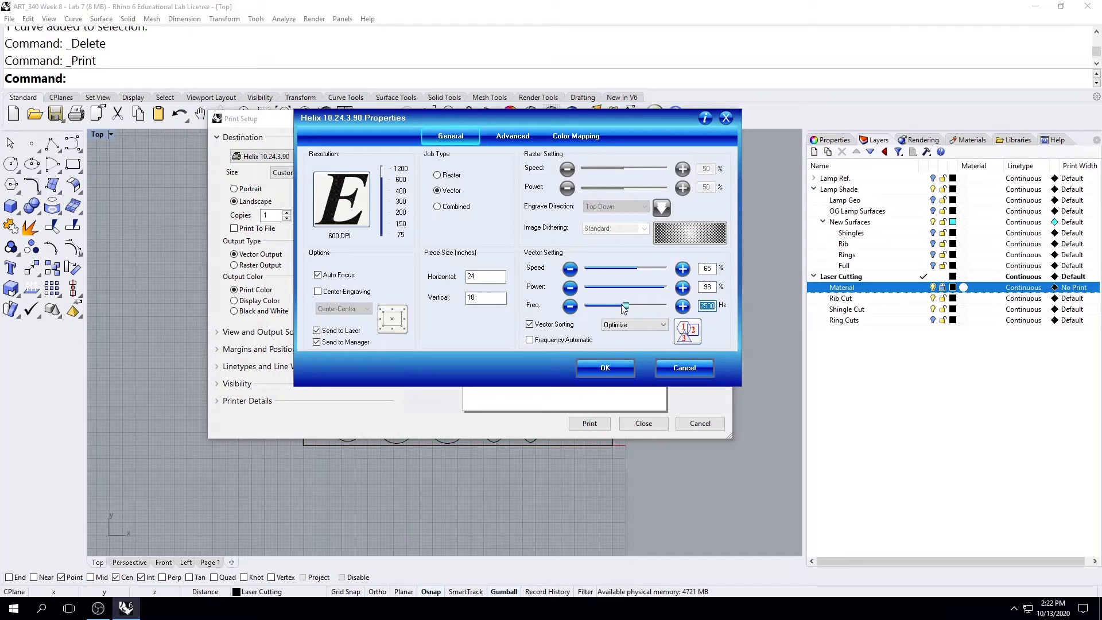
pyautogui.moveTo(627, 307); pyautogui.dragTo(600, 312)
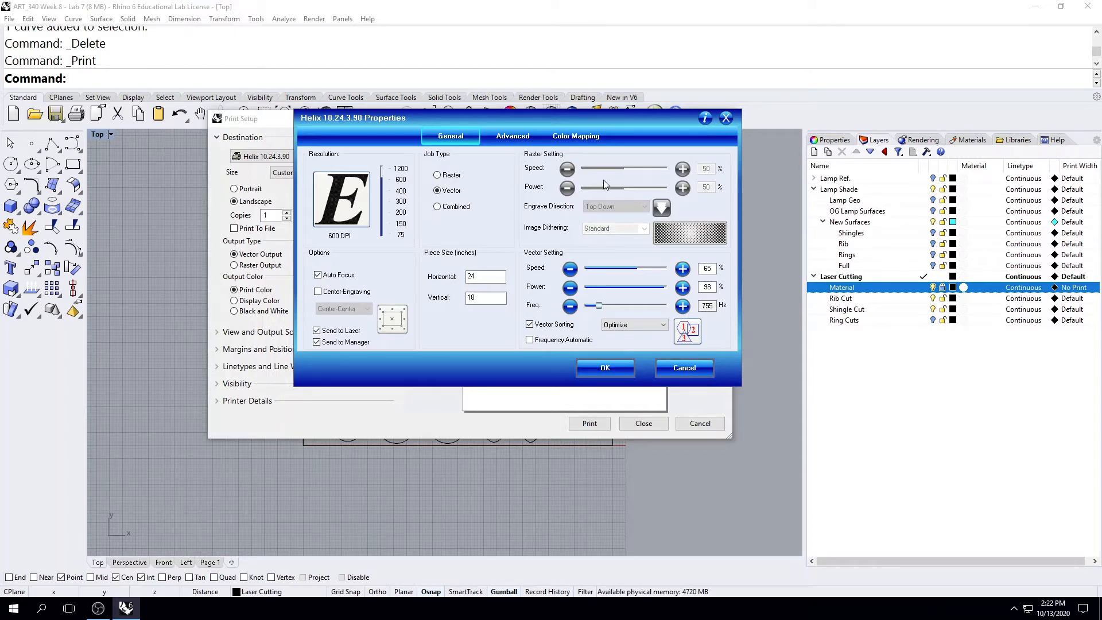
pyautogui.click(602, 367)
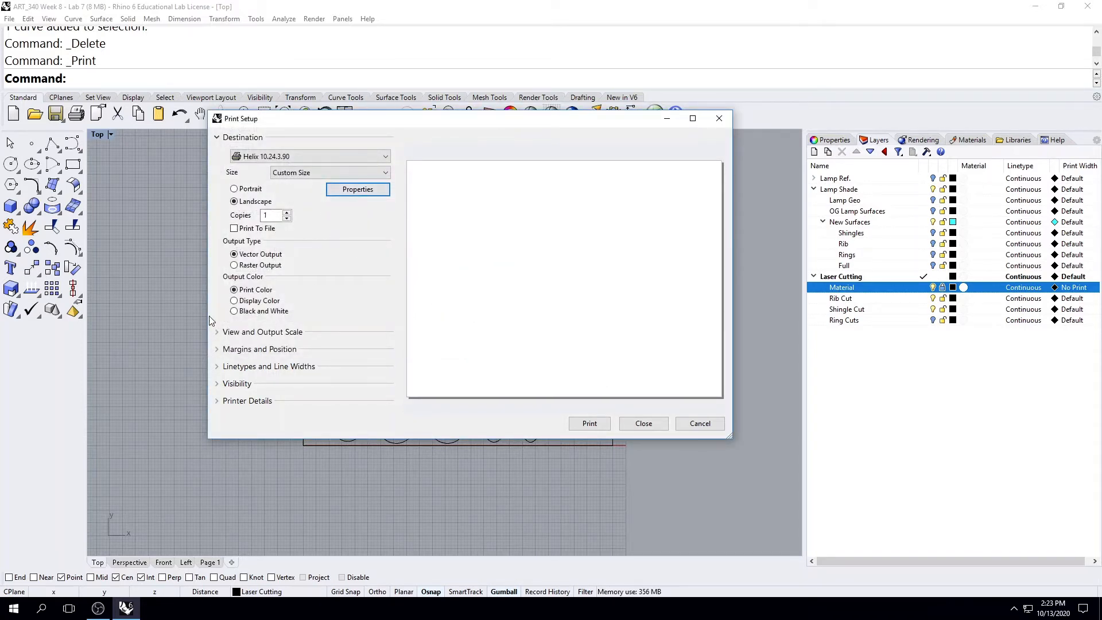
# Redefine the Top view's print window by its upper-right corner, declining to change the scale to fit.
pyautogui.click(223, 333)
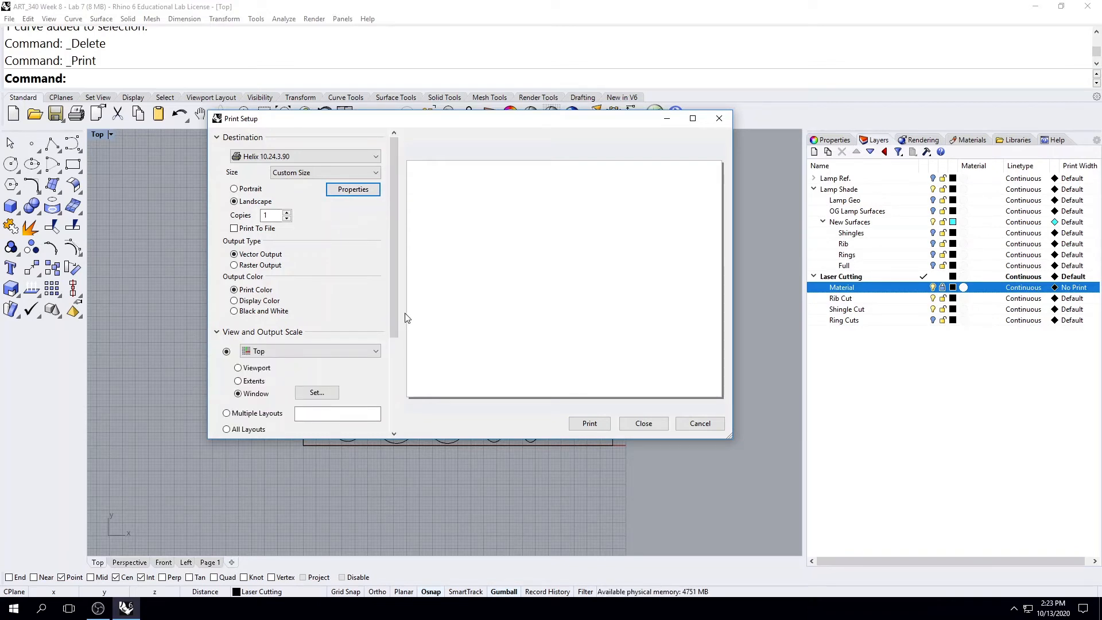
pyautogui.moveTo(396, 319); pyautogui.dragTo(383, 349)
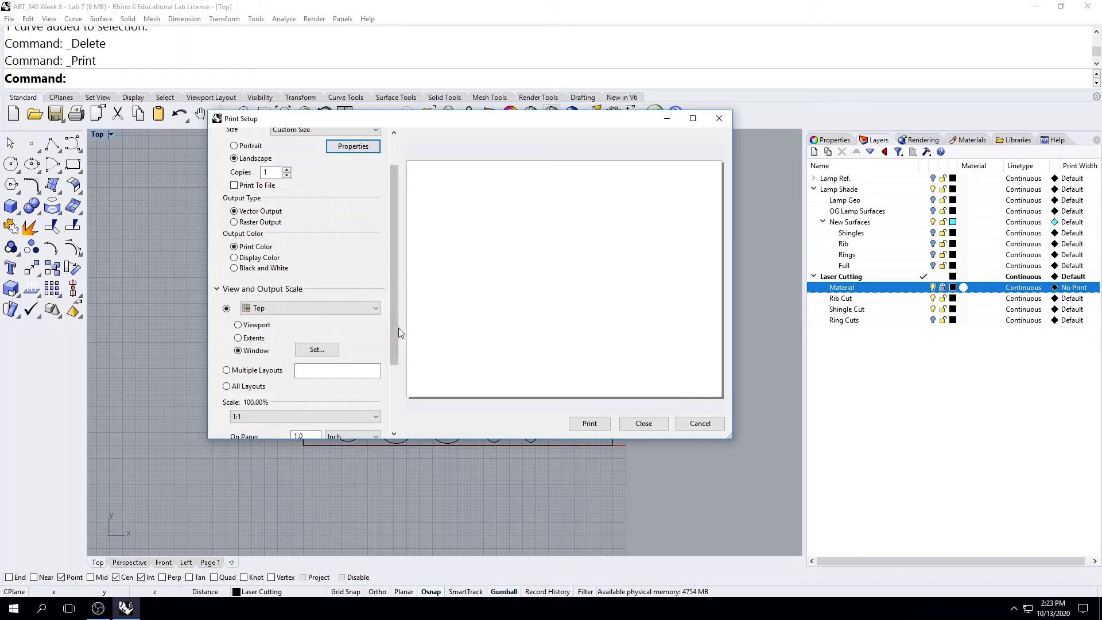
pyautogui.moveTo(399, 328); pyautogui.dragTo(397, 382)
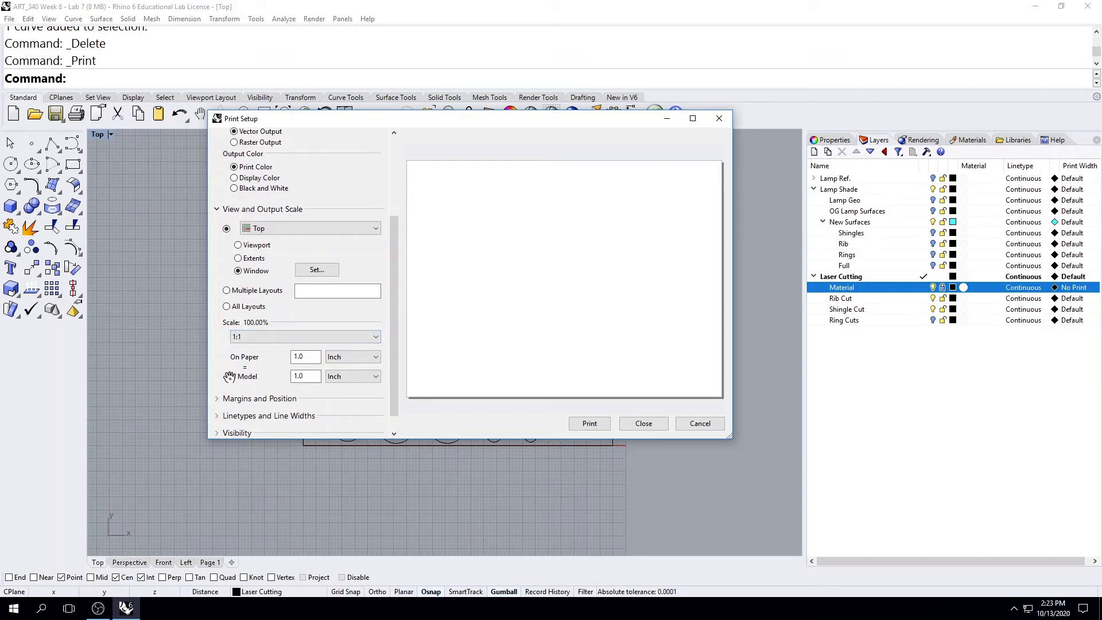
pyautogui.click(315, 276)
pyautogui.moveTo(708, 427)
pyautogui.mouseDown(button='right')
pyautogui.moveTo(209, 366)
pyautogui.moveTo(504, 394)
pyautogui.moveTo(355, 392)
pyautogui.mouseUp(button='right')
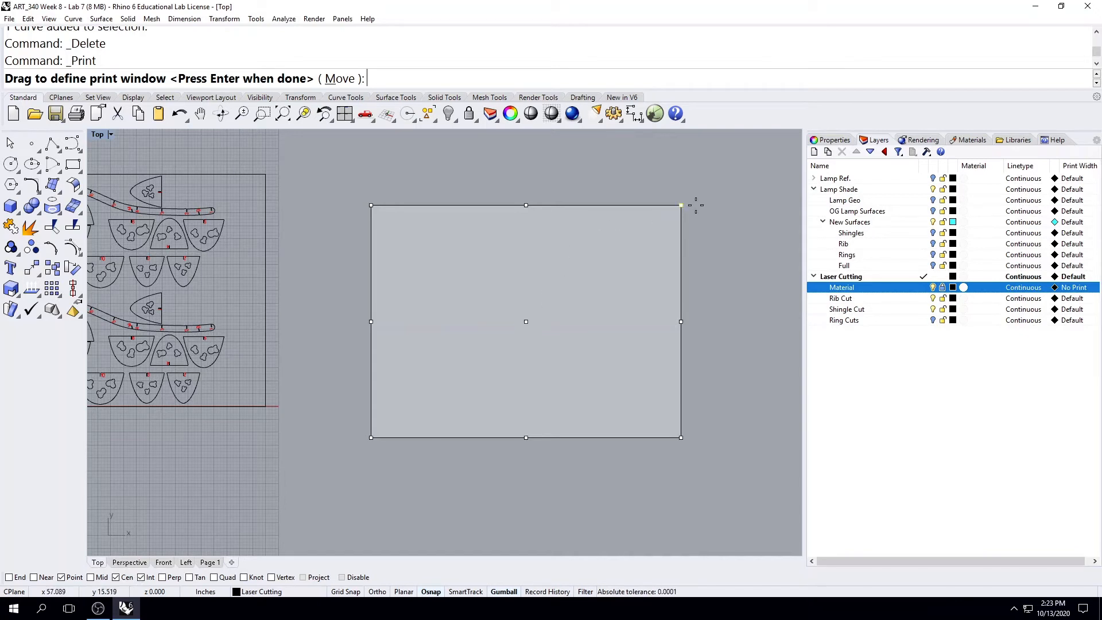
pyautogui.click(681, 205)
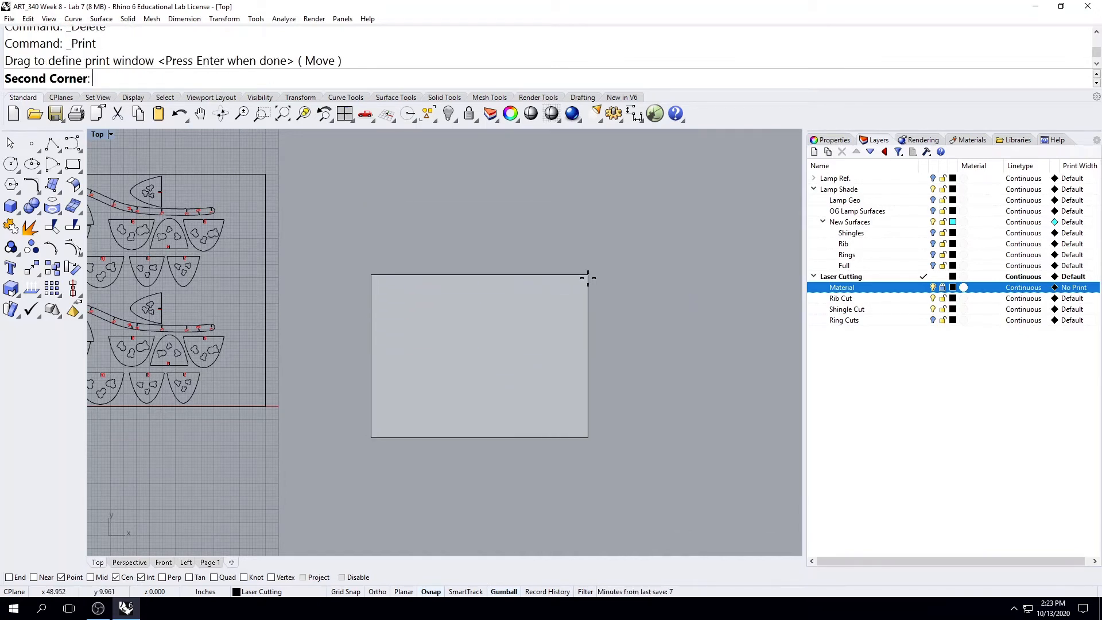
pyautogui.click(691, 192)
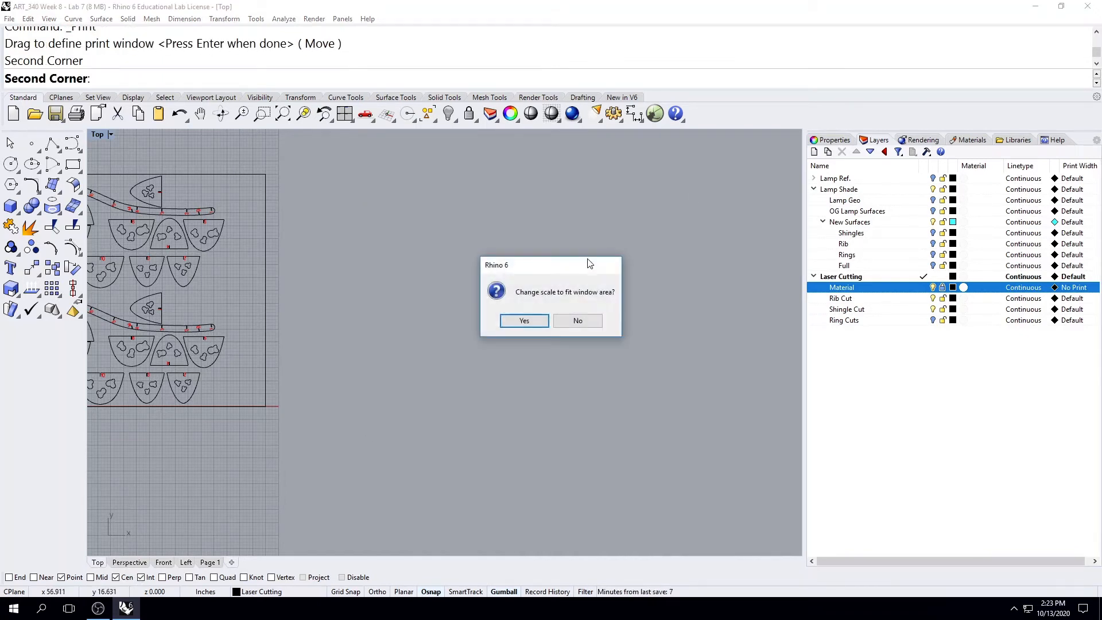
pyautogui.click(575, 320)
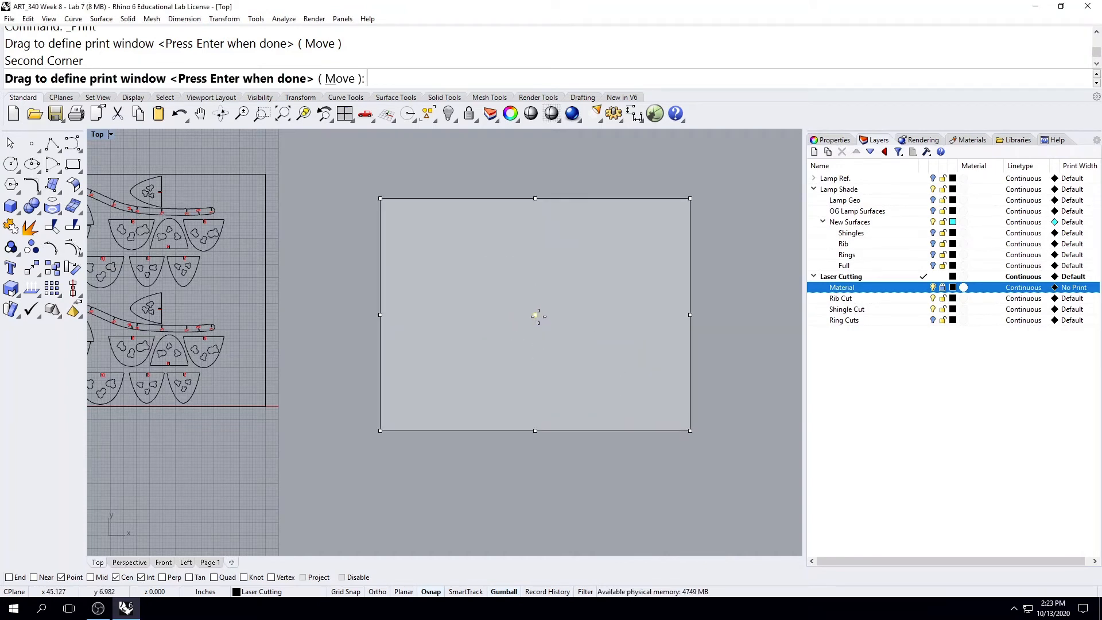
# Move the print window so its centre snaps to the centre of the material rectangle, using only the Cen object snap, and accept it.
pyautogui.click(540, 314)
pyautogui.moveTo(389, 470)
pyautogui.mouseDown(button='right')
pyautogui.moveTo(591, 436)
pyautogui.moveTo(666, 401)
pyautogui.moveTo(603, 455)
pyautogui.mouseUp(button='right')
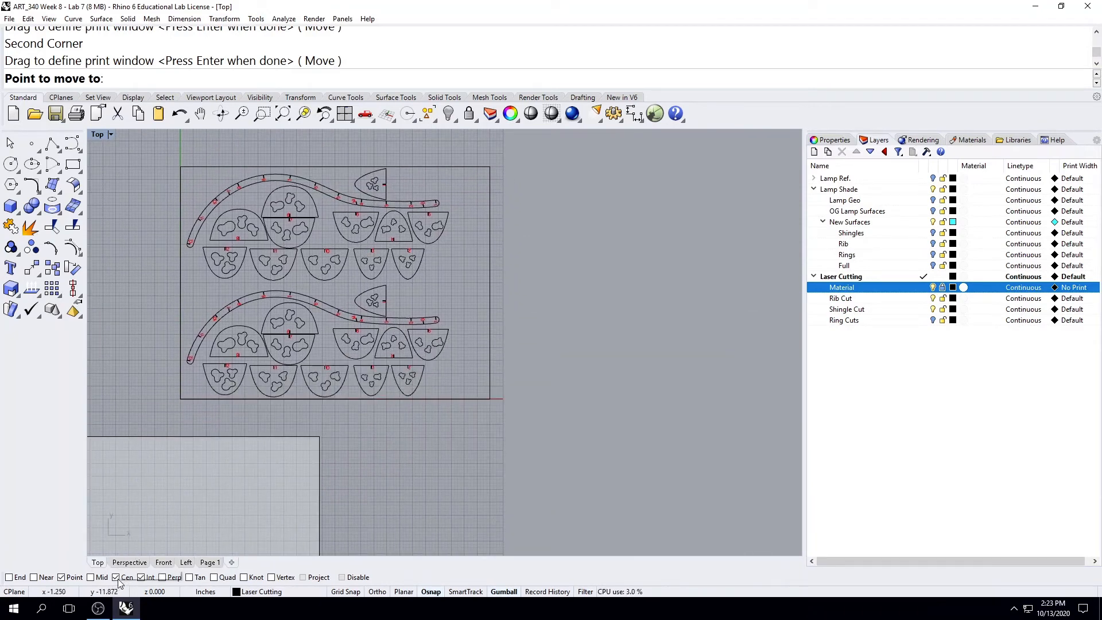
pyautogui.click(141, 578)
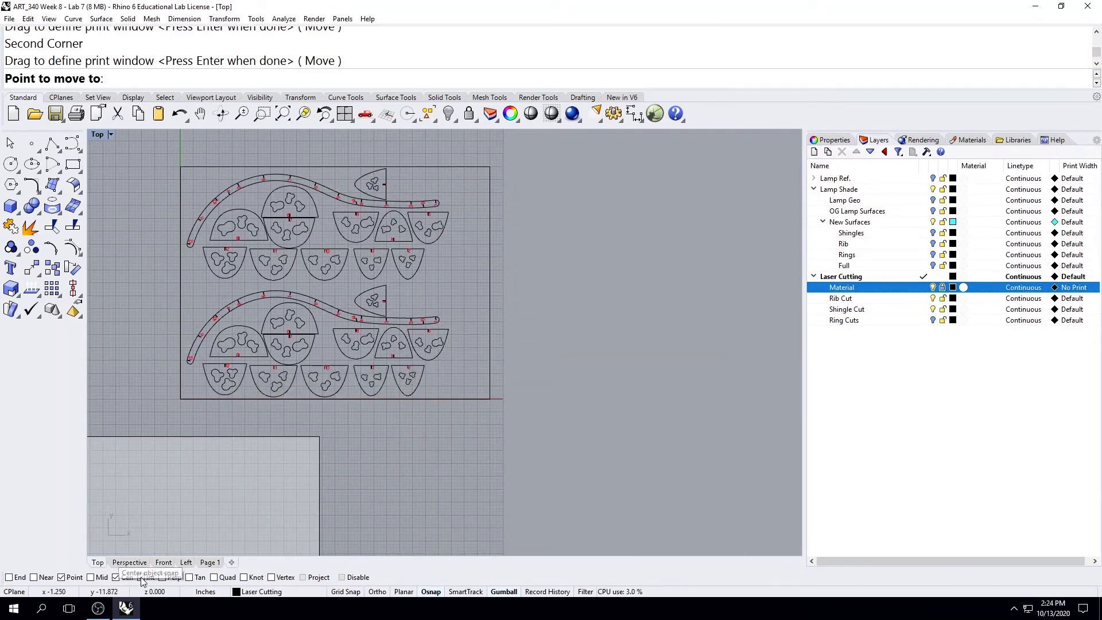
pyautogui.click(61, 577)
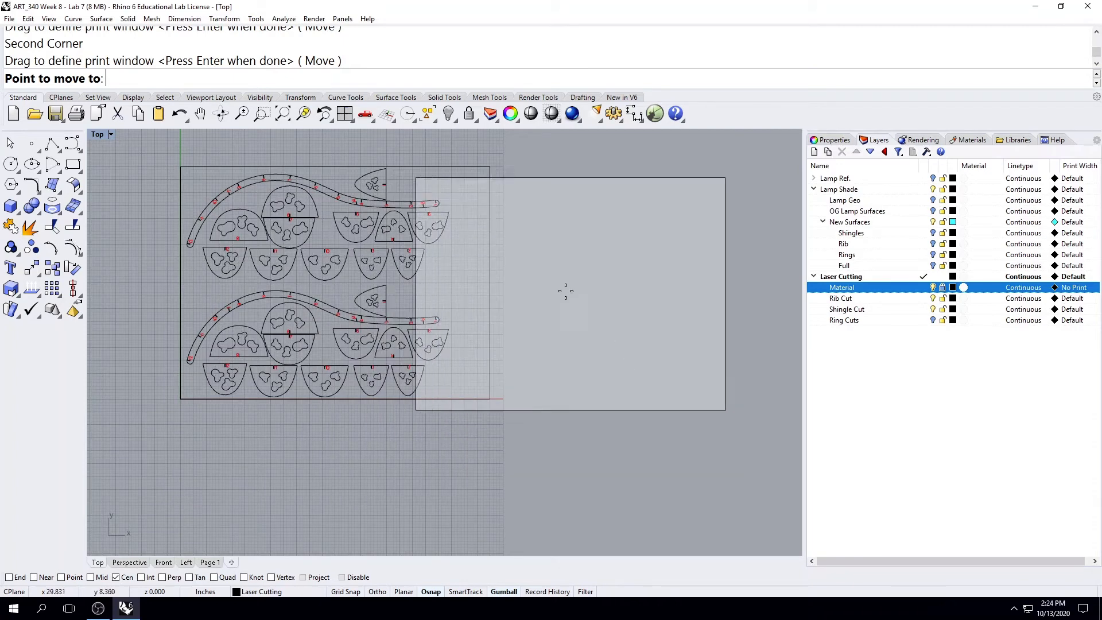
pyautogui.moveTo(537, 225); pyautogui.dragTo(640, 299, button='right')
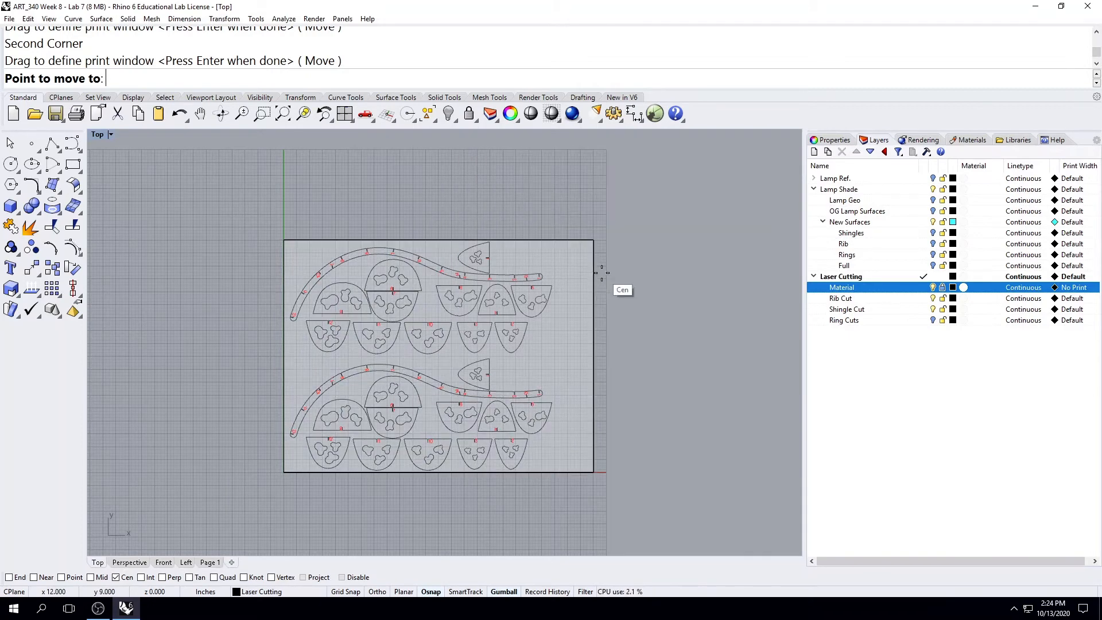
pyautogui.click(619, 295)
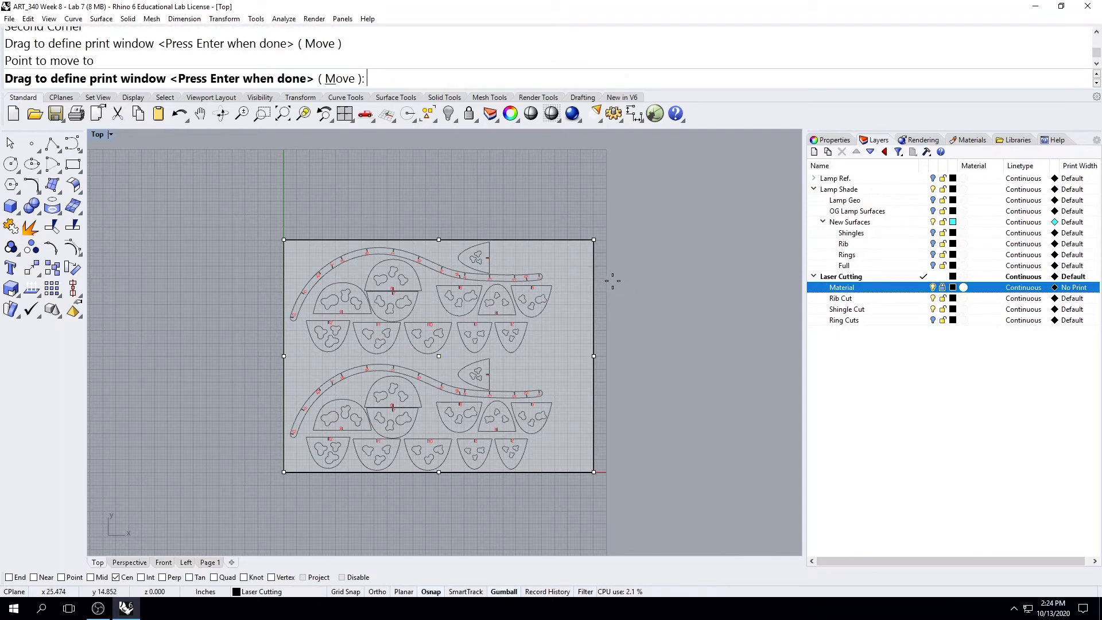
pyautogui.press('Return')
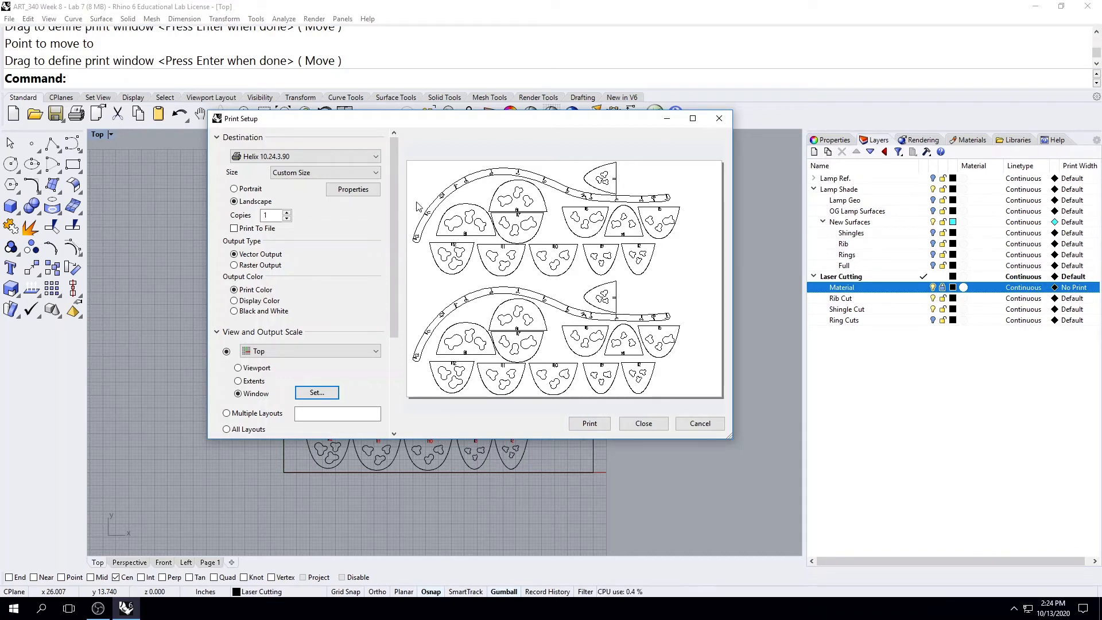
# Open the Helix printer's properties and enable Color Mapping.
pyautogui.click(353, 189)
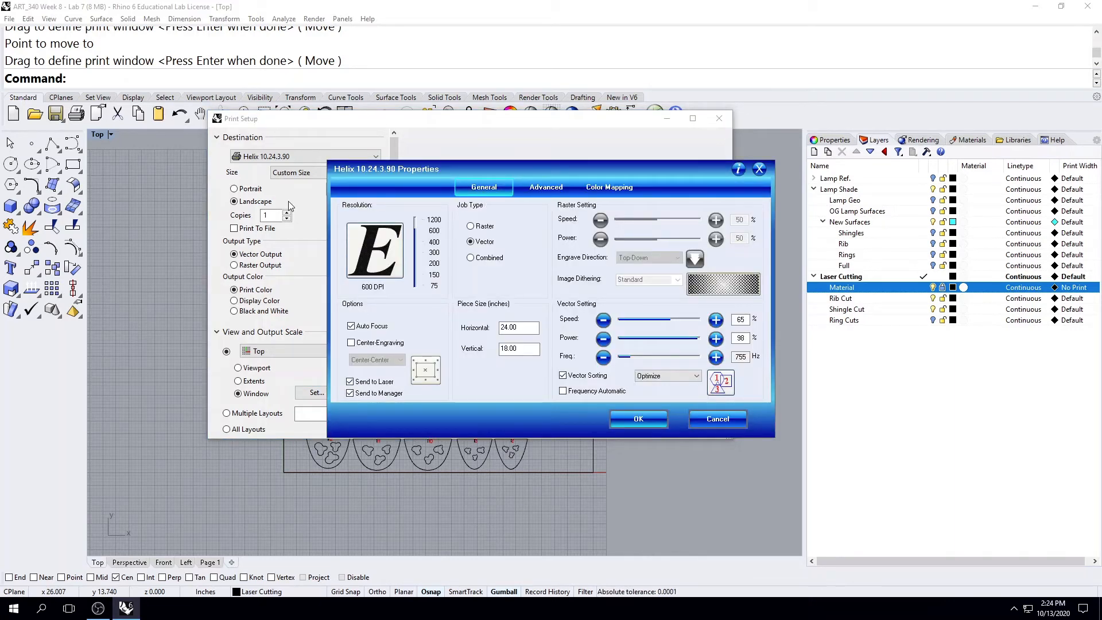
pyautogui.moveTo(548, 166); pyautogui.dragTo(457, 128)
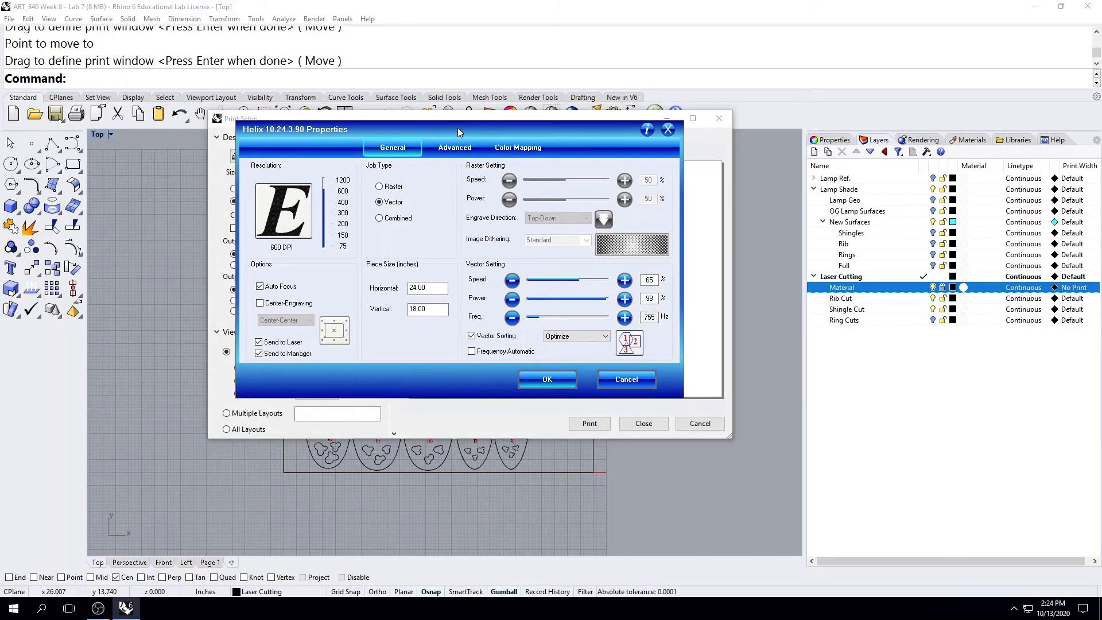
pyautogui.click(533, 152)
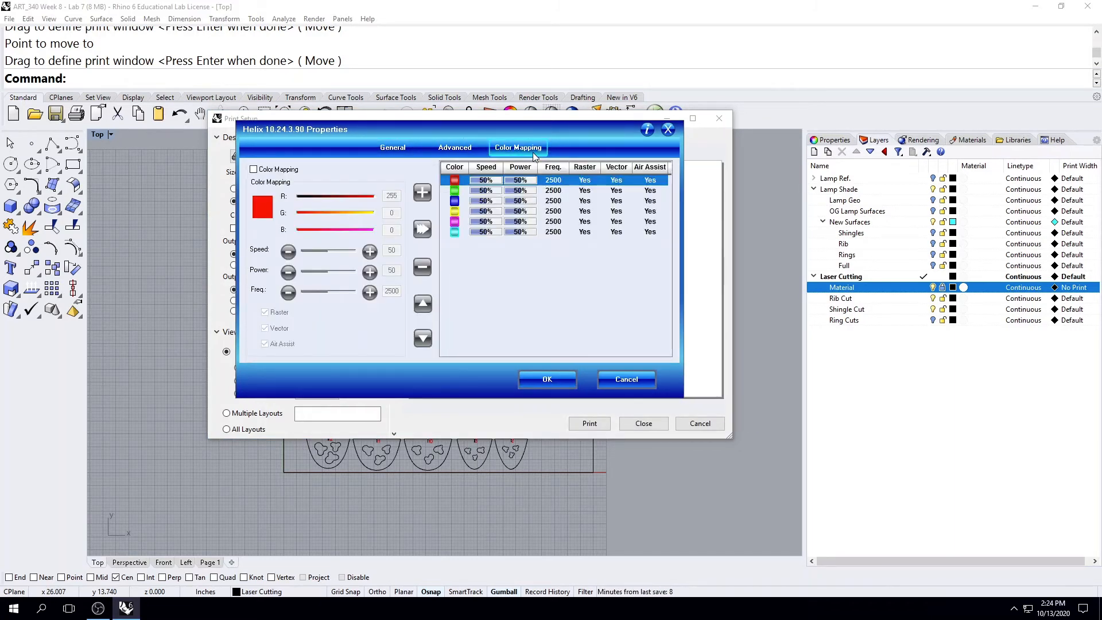
pyautogui.click(258, 171)
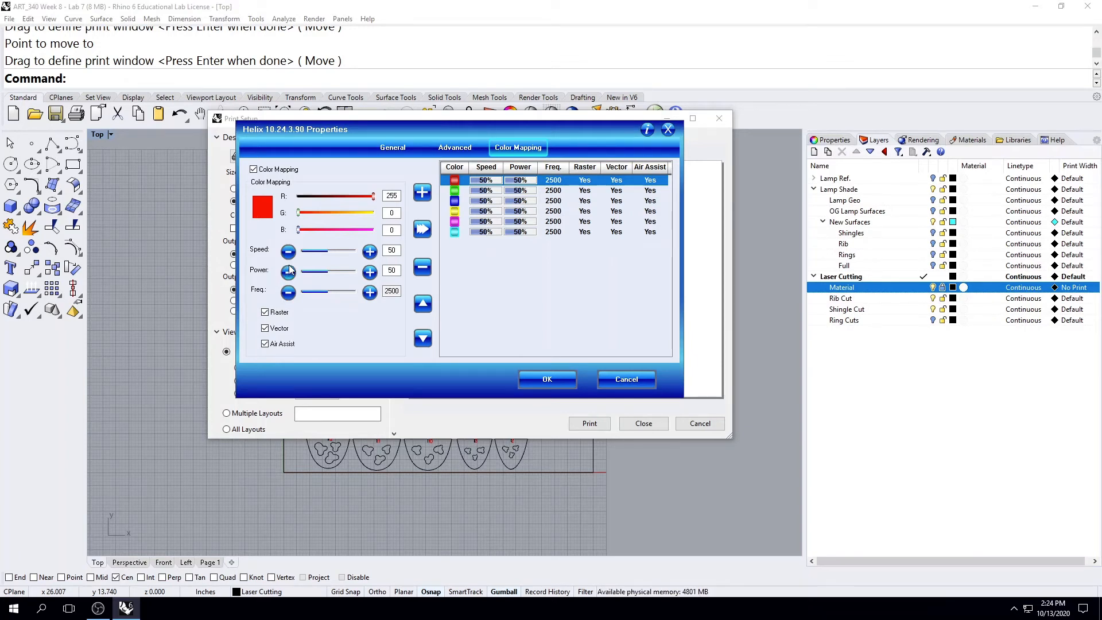
# Set the red mapping to speed 65, power 15 and frequency 764 with Raster off, and apply it to the red entry.
pyautogui.doubleClick(391, 250)
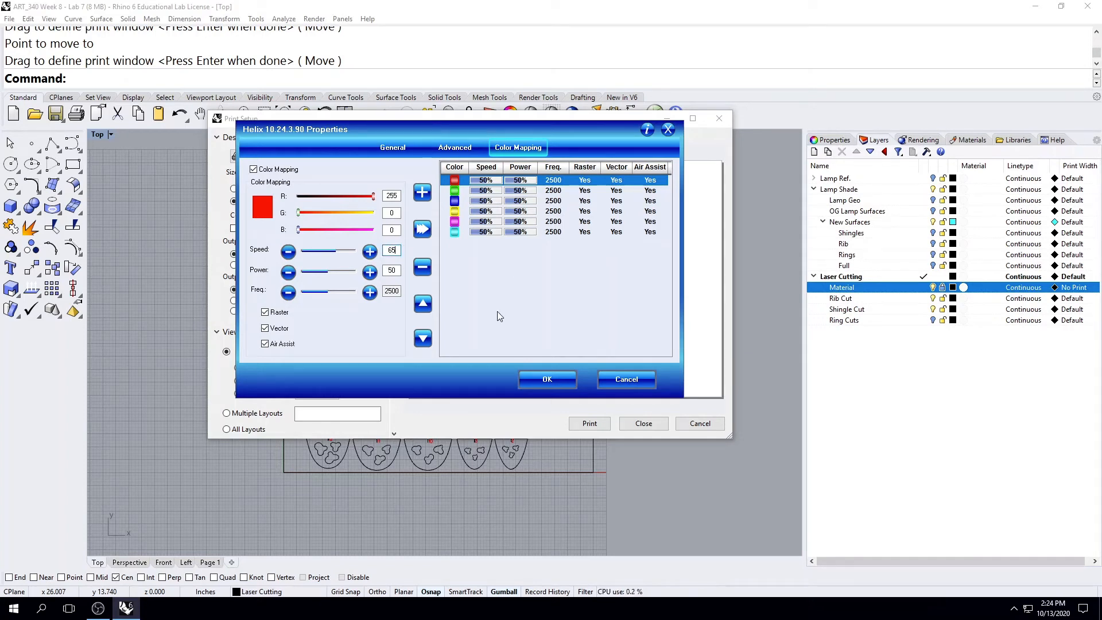
pyautogui.doubleClick(392, 270)
pyautogui.write('15')
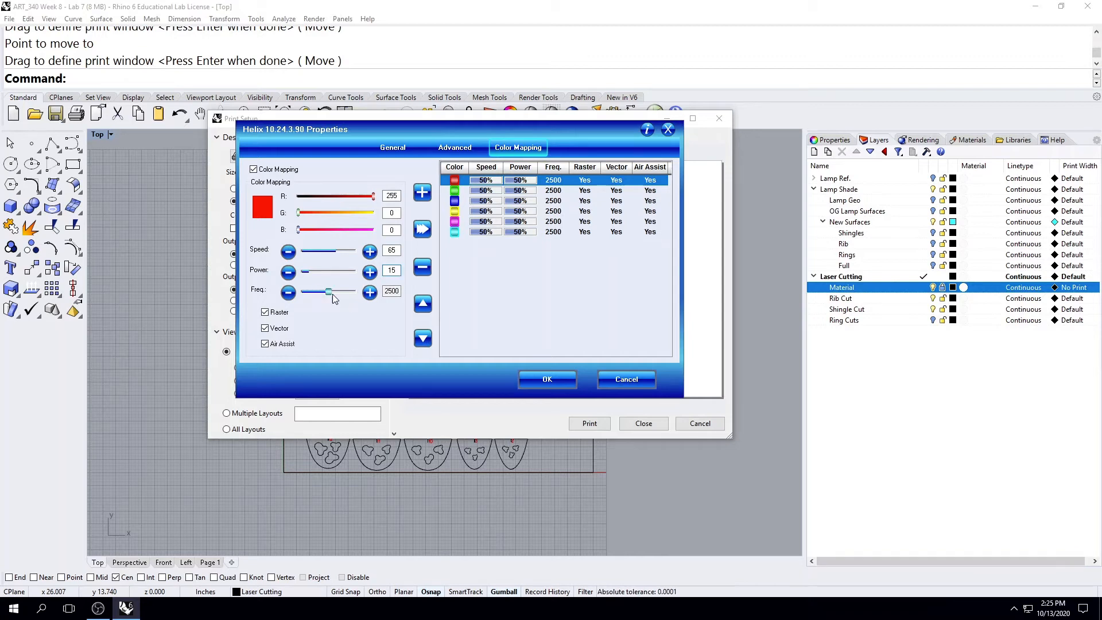
pyautogui.moveTo(329, 294); pyautogui.dragTo(313, 296)
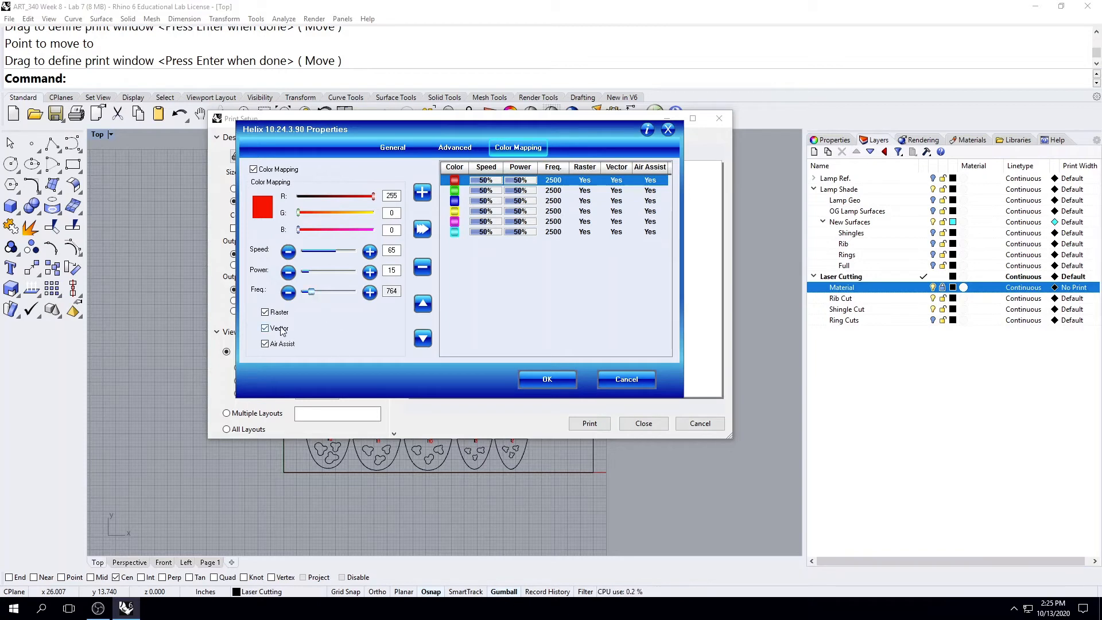
pyautogui.click(265, 313)
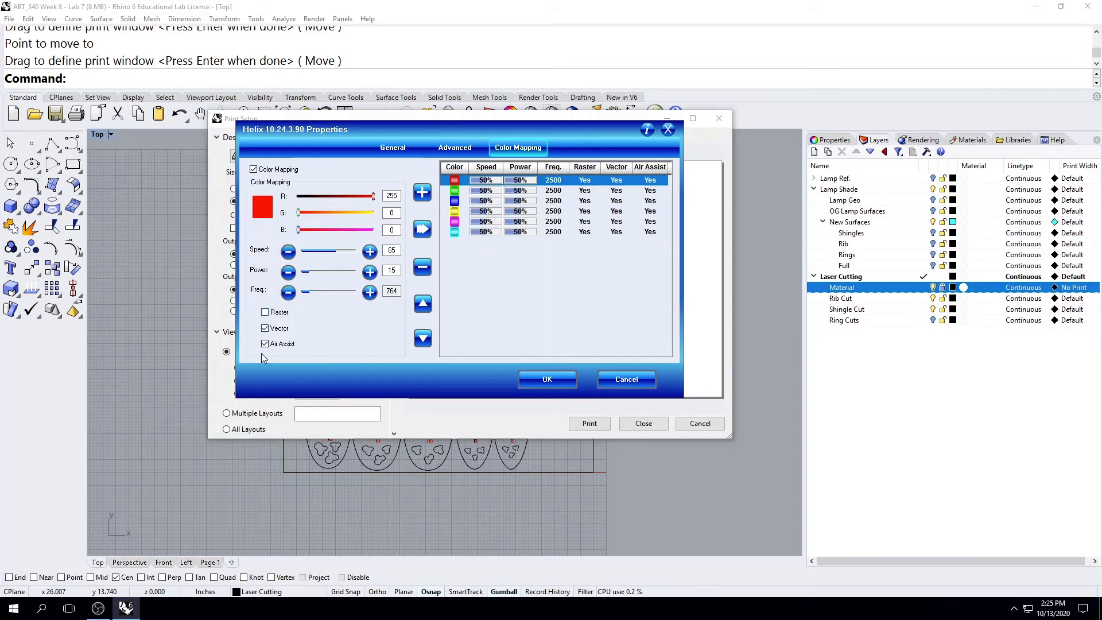
pyautogui.click(423, 230)
# Review the RGB values of the green, blue and yellow mapping entries and the settings of the red entry.
pyautogui.click(462, 193)
pyautogui.click(462, 201)
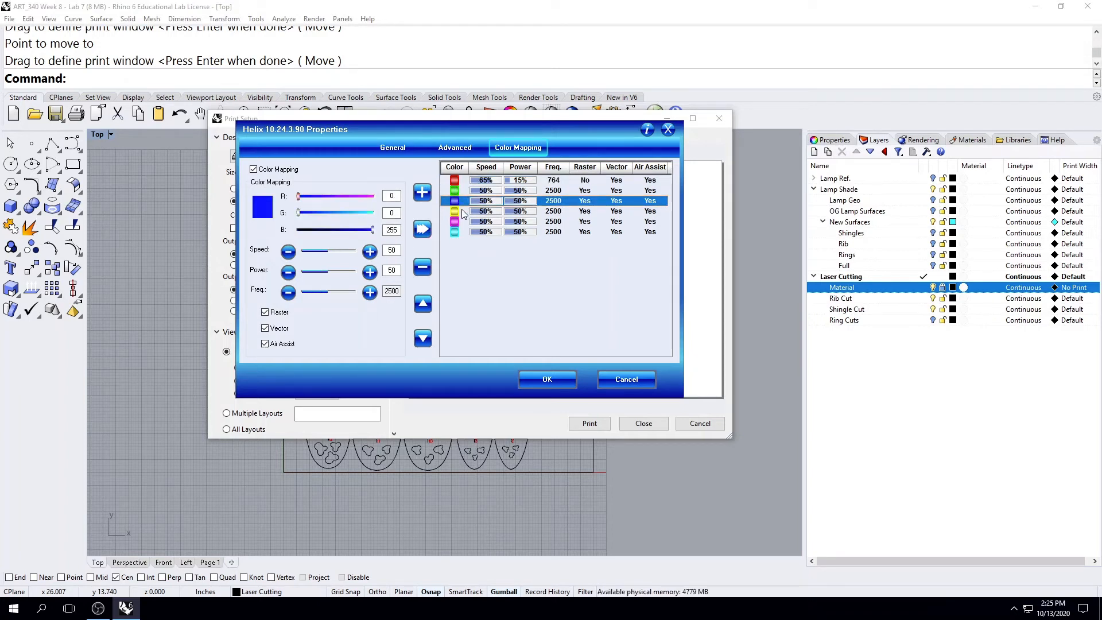
pyautogui.click(462, 211)
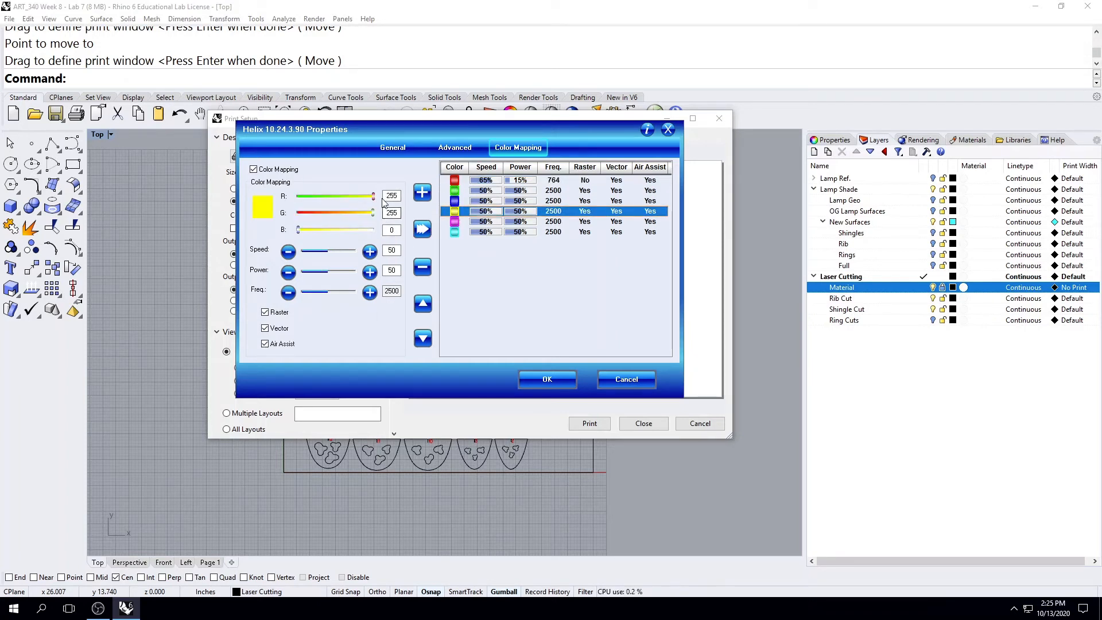
pyautogui.moveTo(373, 213)
pyautogui.mouseDown()
pyautogui.moveTo(320, 215)
pyautogui.moveTo(382, 215)
pyautogui.mouseUp()
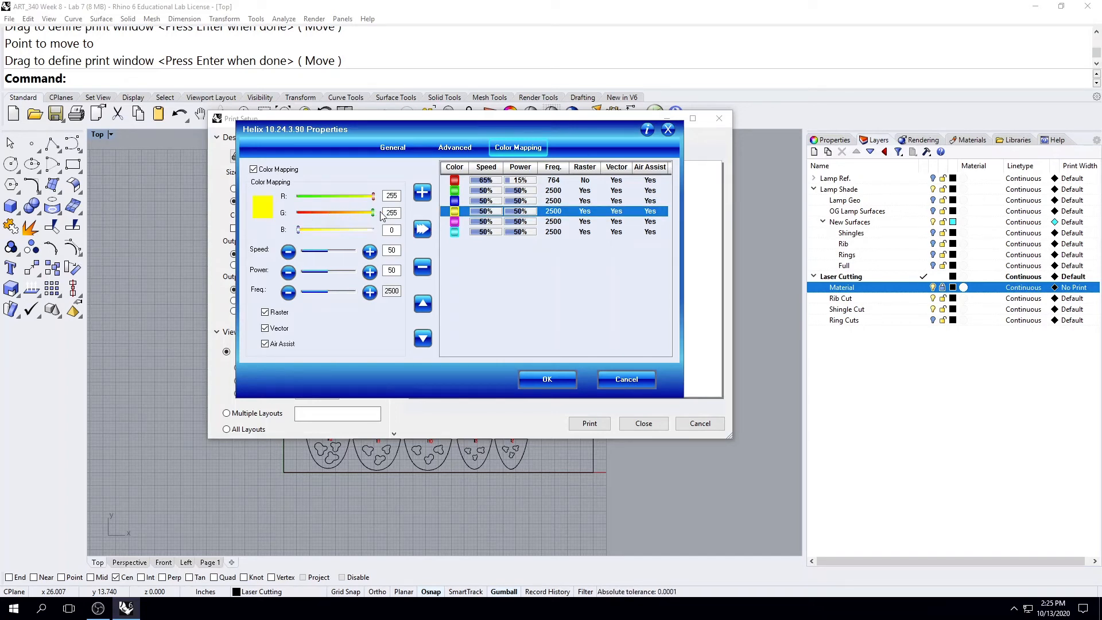
pyautogui.click(454, 182)
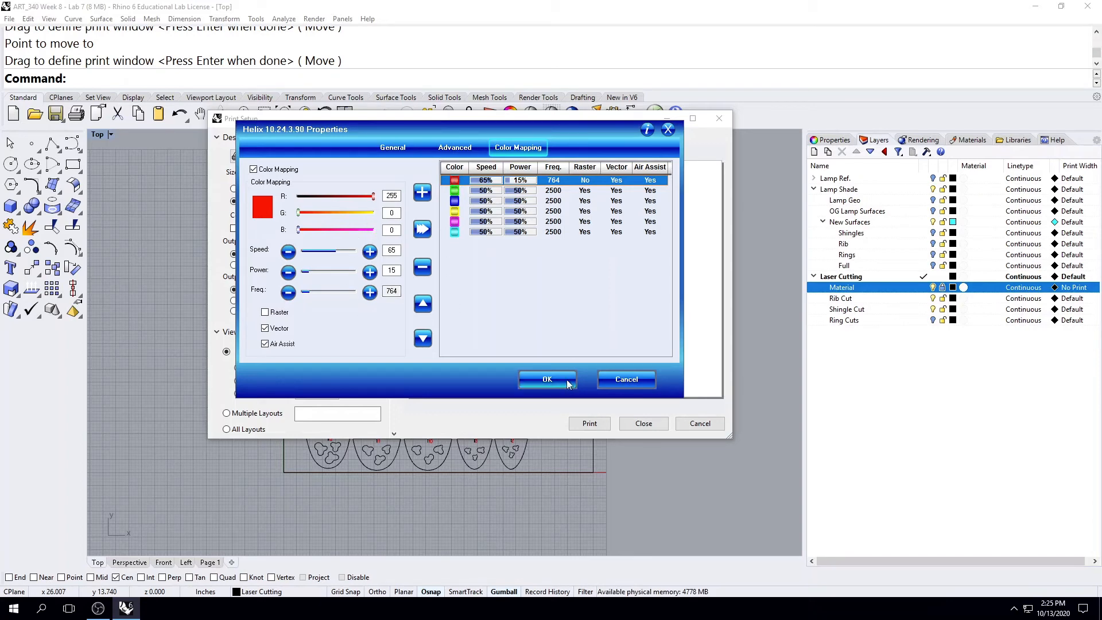
# Accept the printer properties and close the print setup without printing.
pyautogui.click(547, 380)
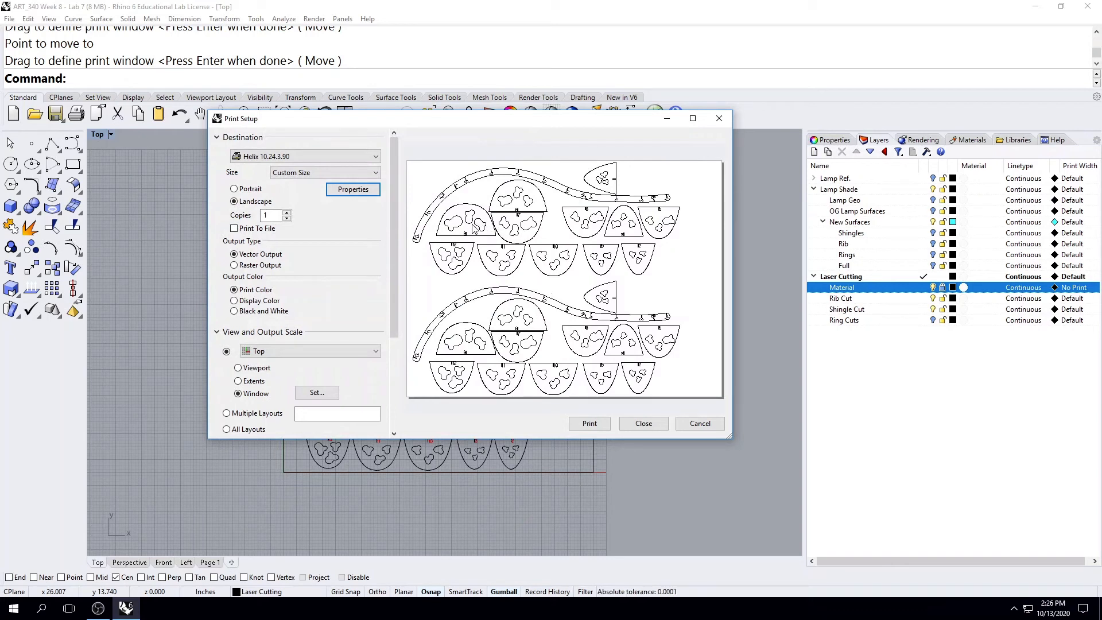
pyautogui.click(644, 424)
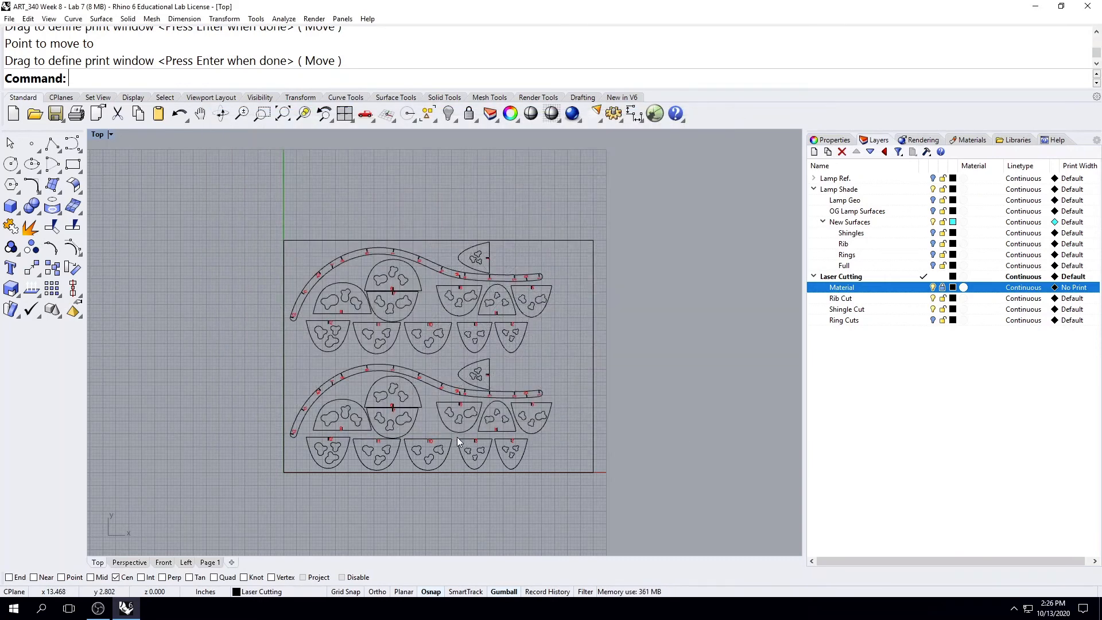
# Select all the part curves inside the material rectangle in the Top view and ungroup them.
pyautogui.scroll(6, 425, 433)
pyautogui.click(428, 427)
pyautogui.scroll(-8, 426, 428)
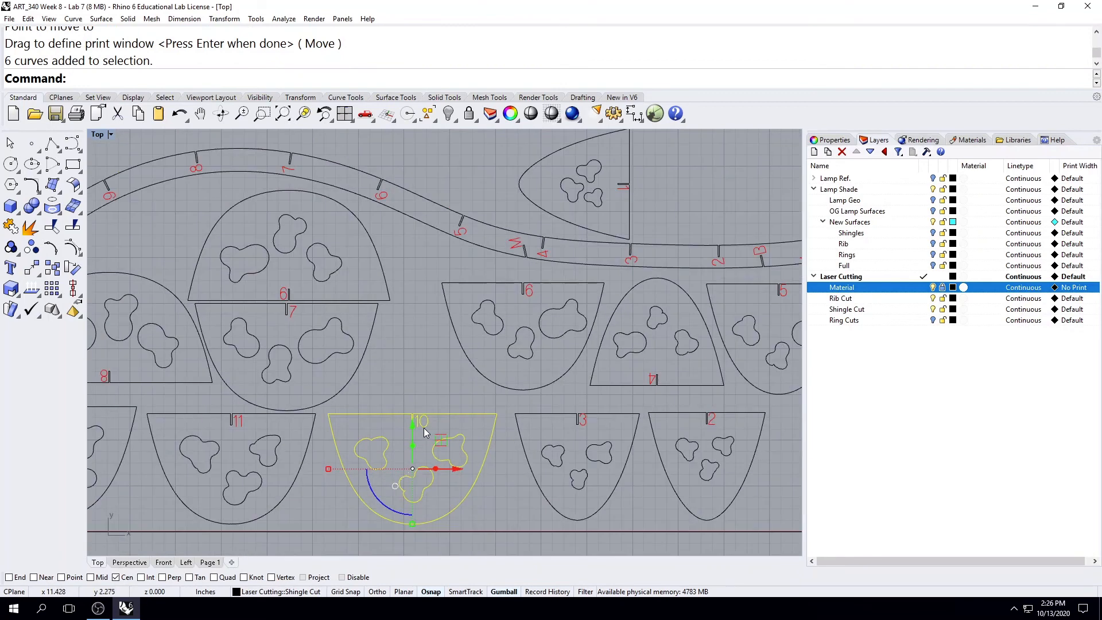
pyautogui.moveTo(229, 230); pyautogui.dragTo(604, 474)
pyautogui.moveTo(277, 182); pyautogui.dragTo(614, 536)
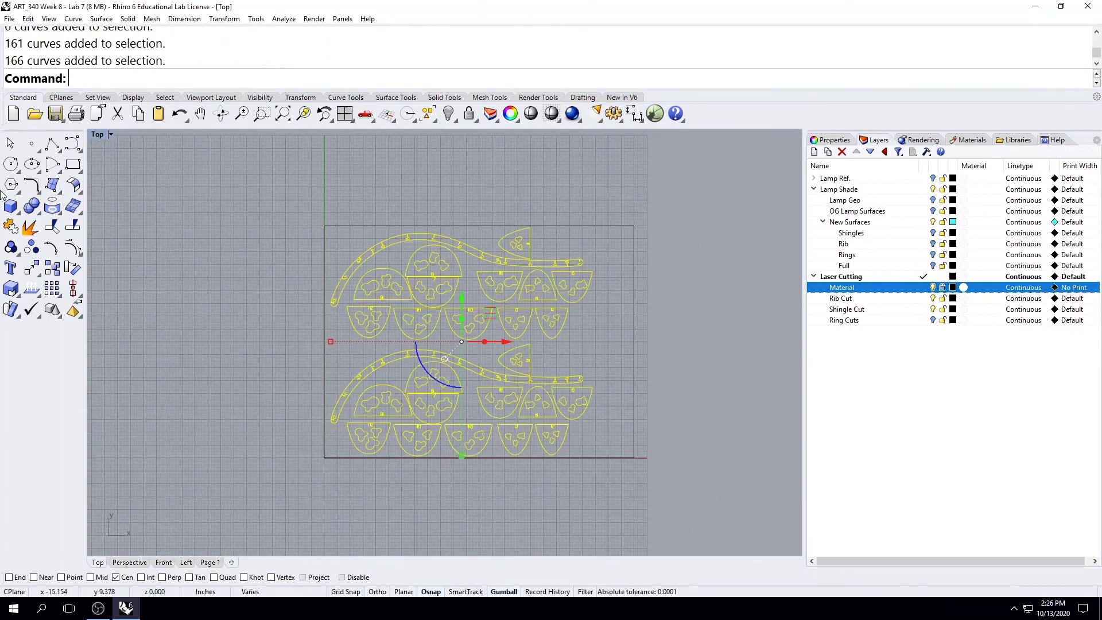
pyautogui.click(32, 230)
pyautogui.moveTo(249, 278); pyautogui.dragTo(140, 291, button='right')
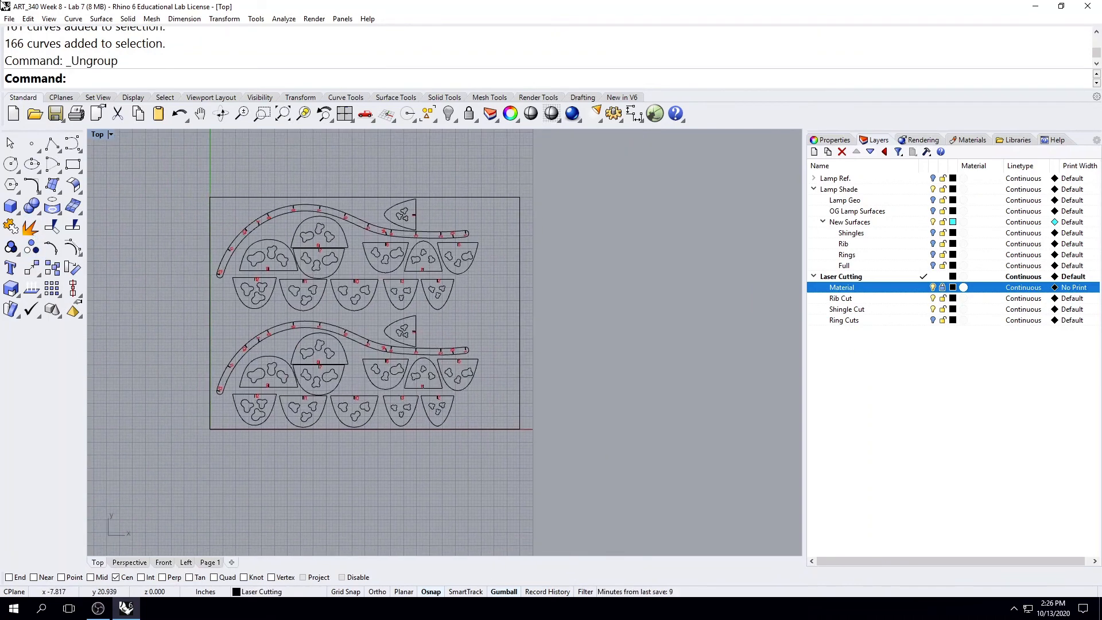
# Select all red objects by color, using the number 10 label as the sample.
pyautogui.click(28, 19)
pyautogui.moveTo(61, 145)
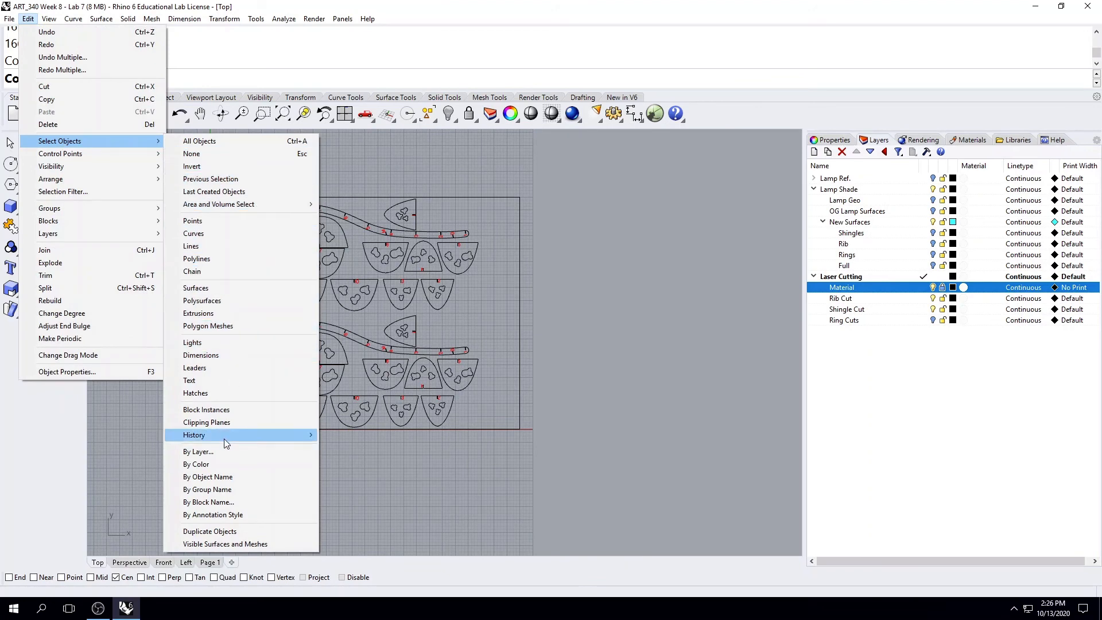
pyautogui.click(224, 465)
pyautogui.scroll(10, 363, 390)
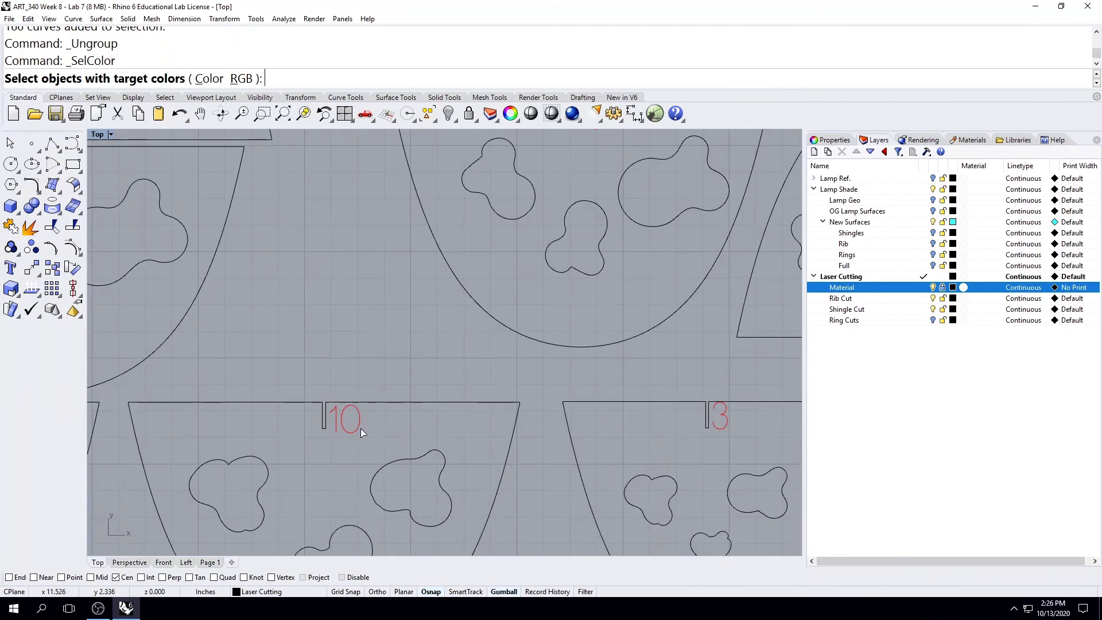
pyautogui.click(361, 428)
pyautogui.press('Return')
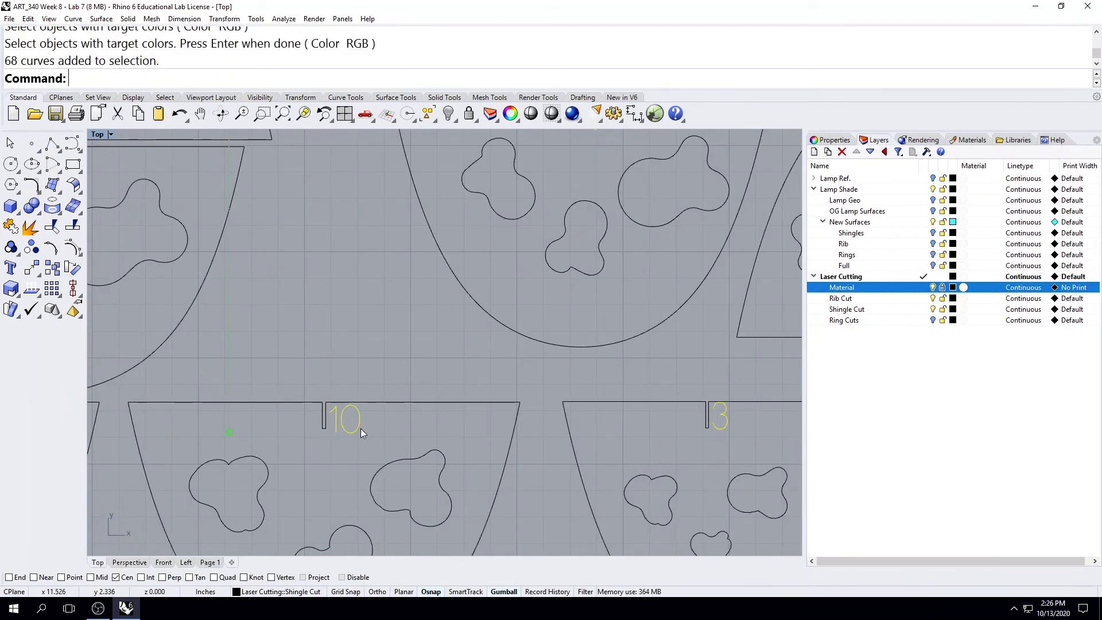
# Set the print color of the selected label curves to Red and deselect them.
pyautogui.scroll(-6, 553, 377)
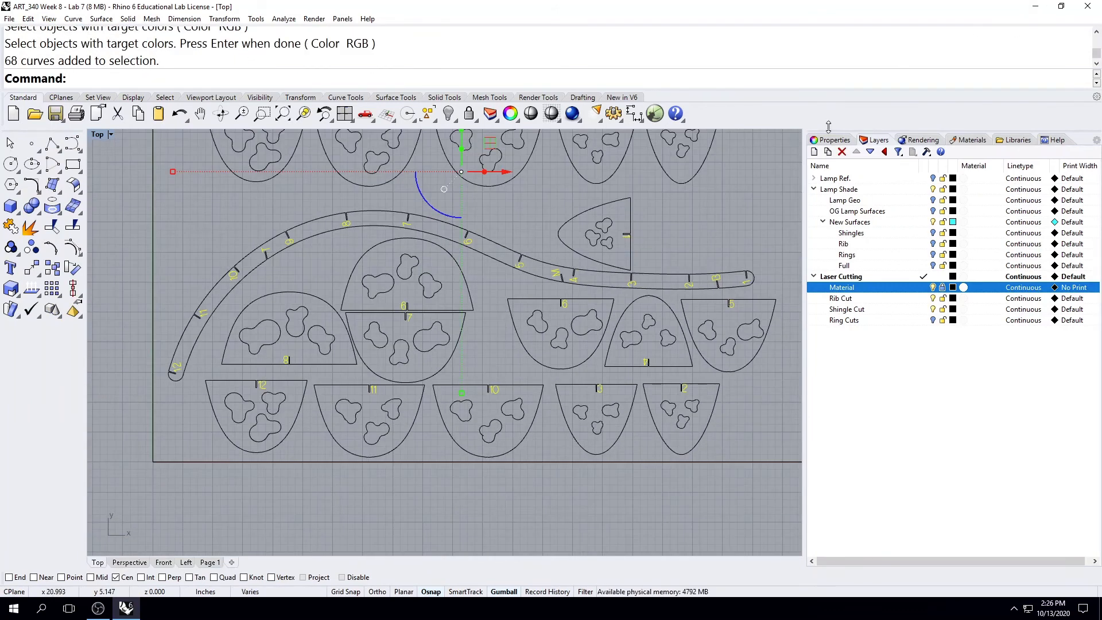
pyautogui.click(833, 140)
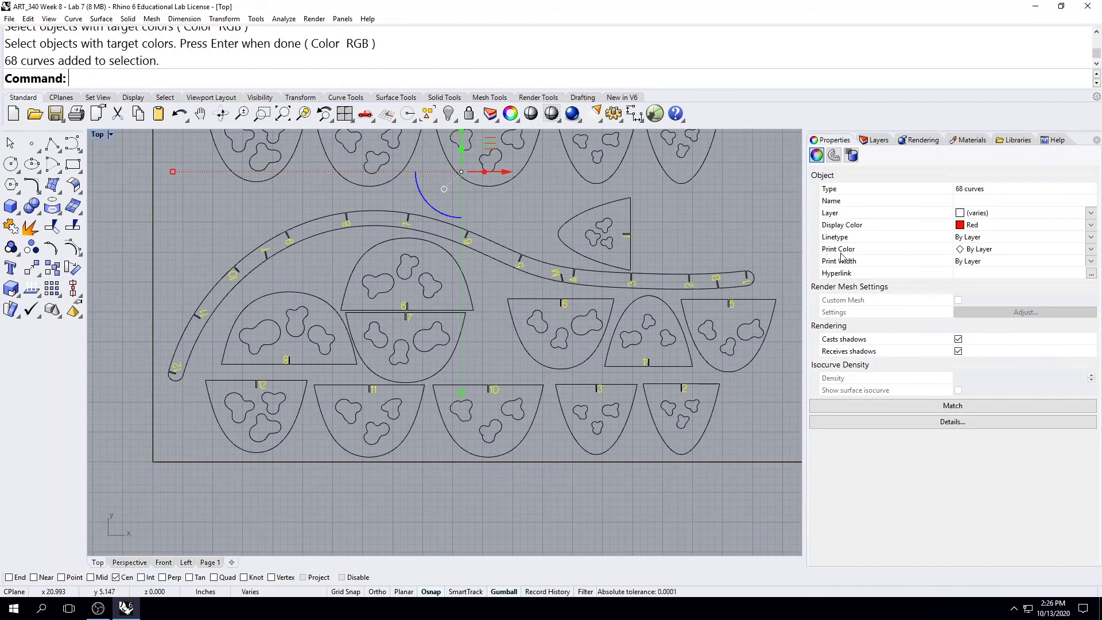
pyautogui.click(1091, 249)
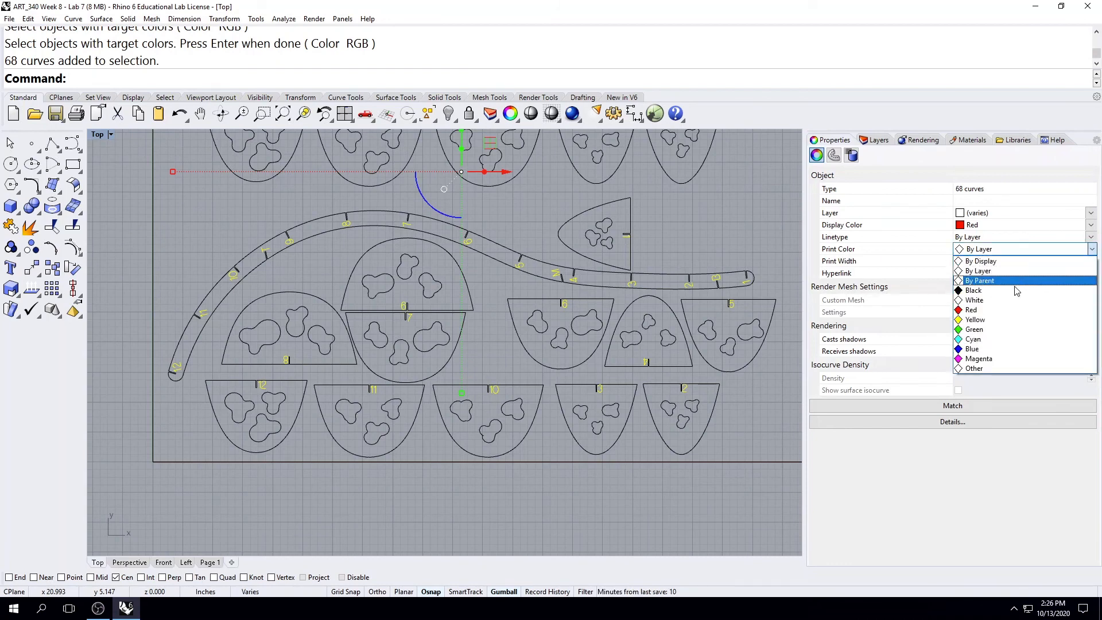
pyautogui.click(997, 309)
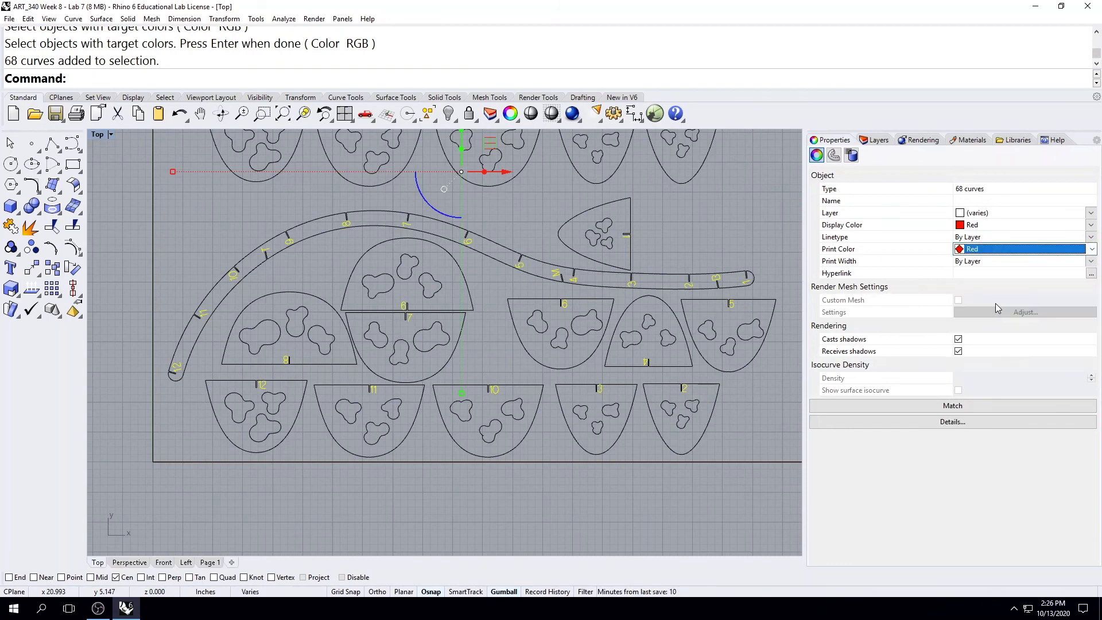
pyautogui.click(746, 225)
pyautogui.scroll(-5, 520, 361)
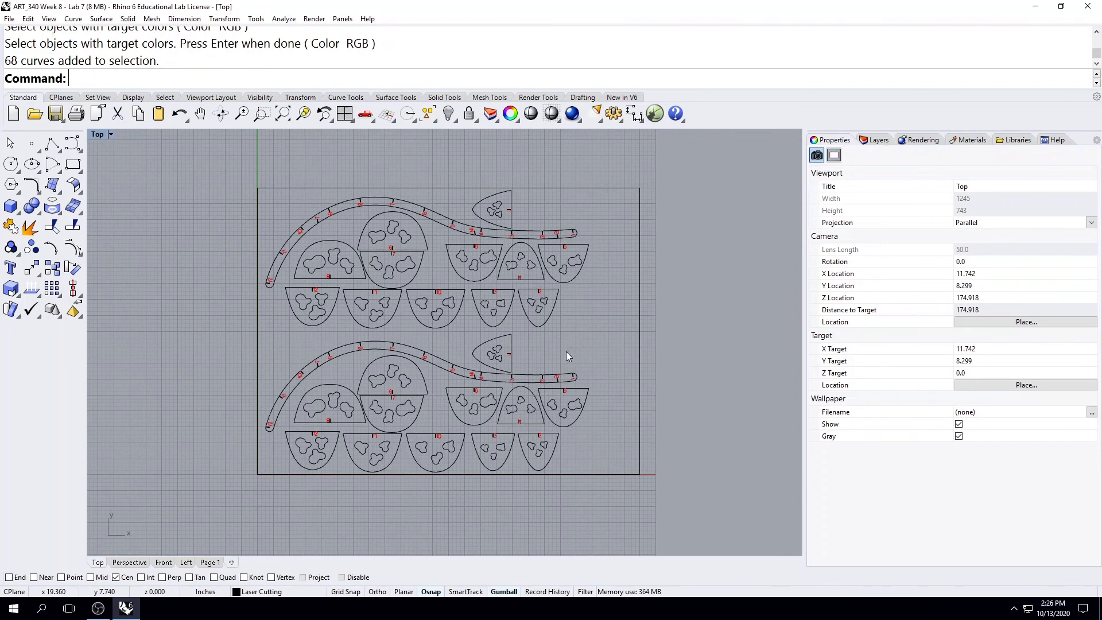
# Check the label colors in the print preview and review the Helix printer's general settings, closing the print setup without printing.
pyautogui.click(9, 18)
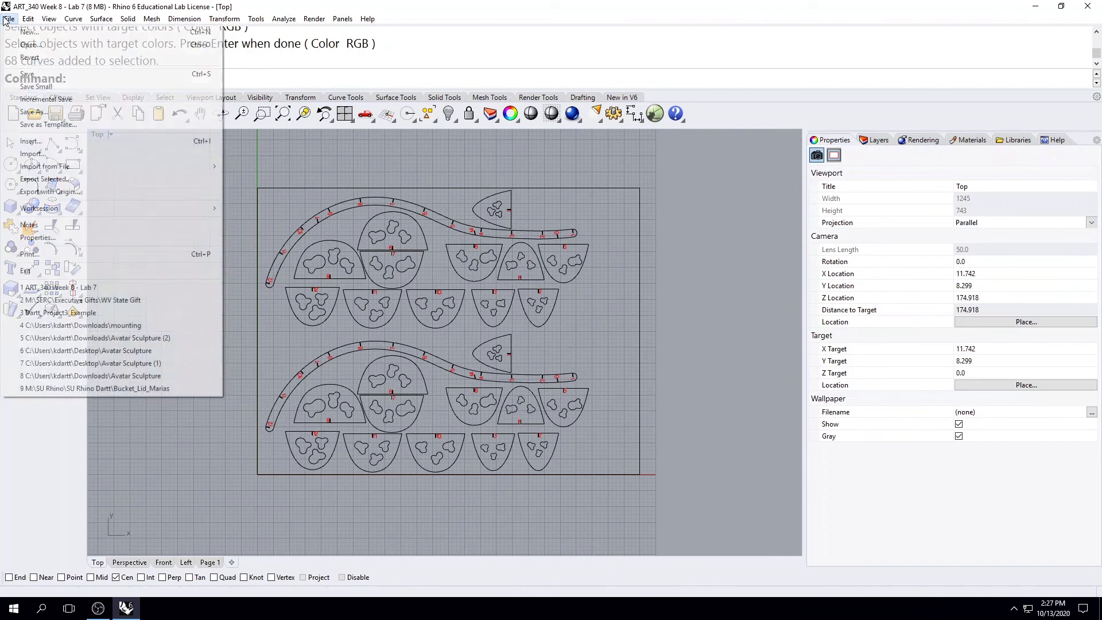
pyautogui.click(51, 255)
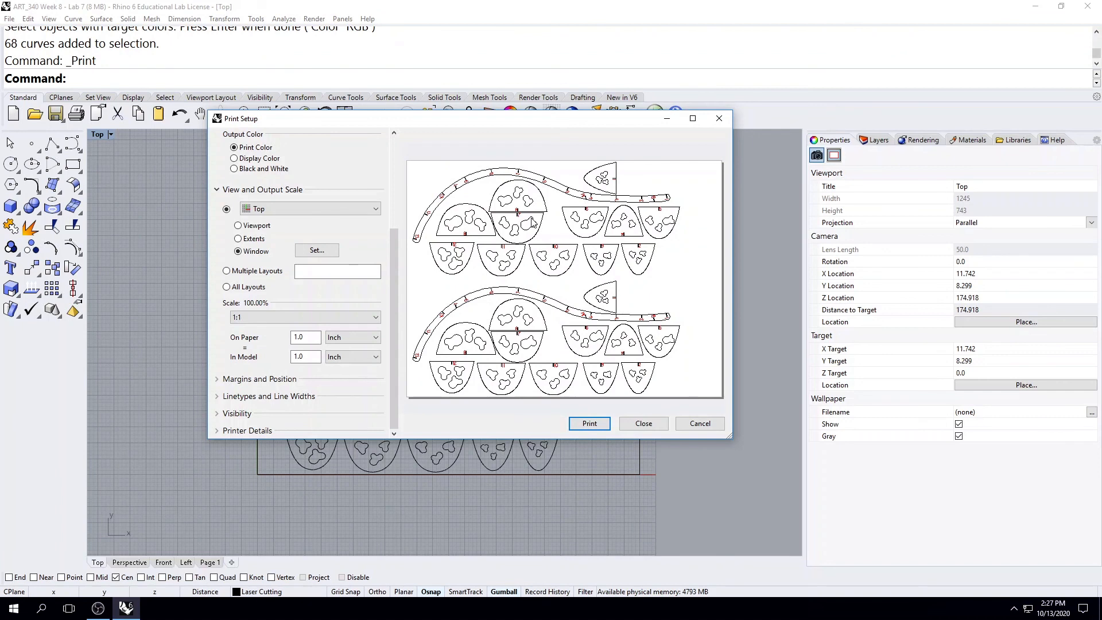
pyautogui.moveTo(394, 269); pyautogui.dragTo(388, 149)
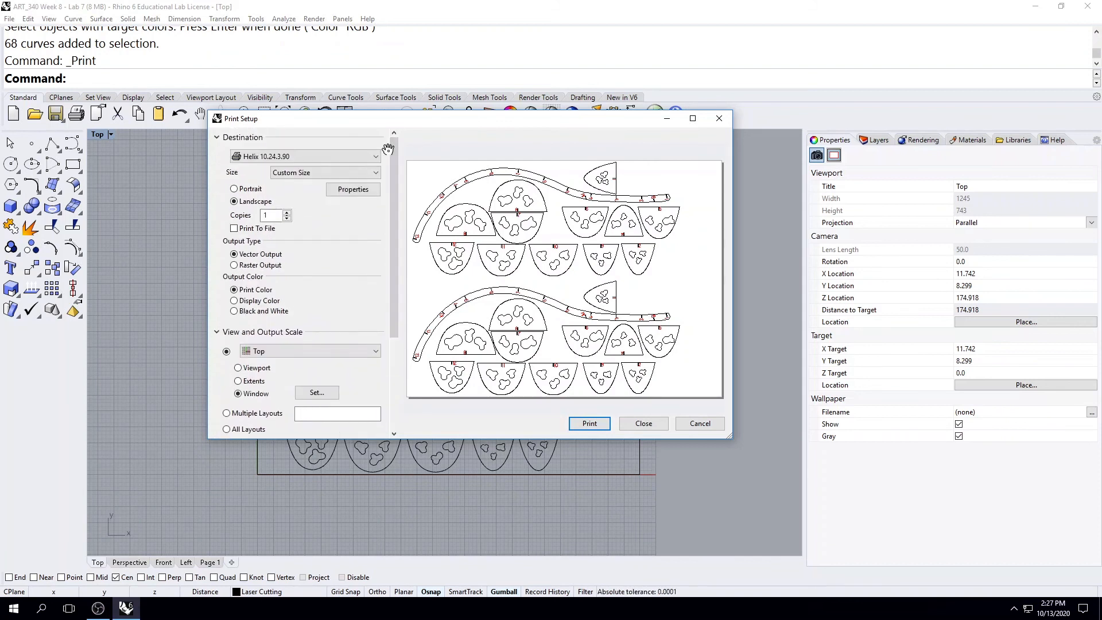
pyautogui.click(368, 192)
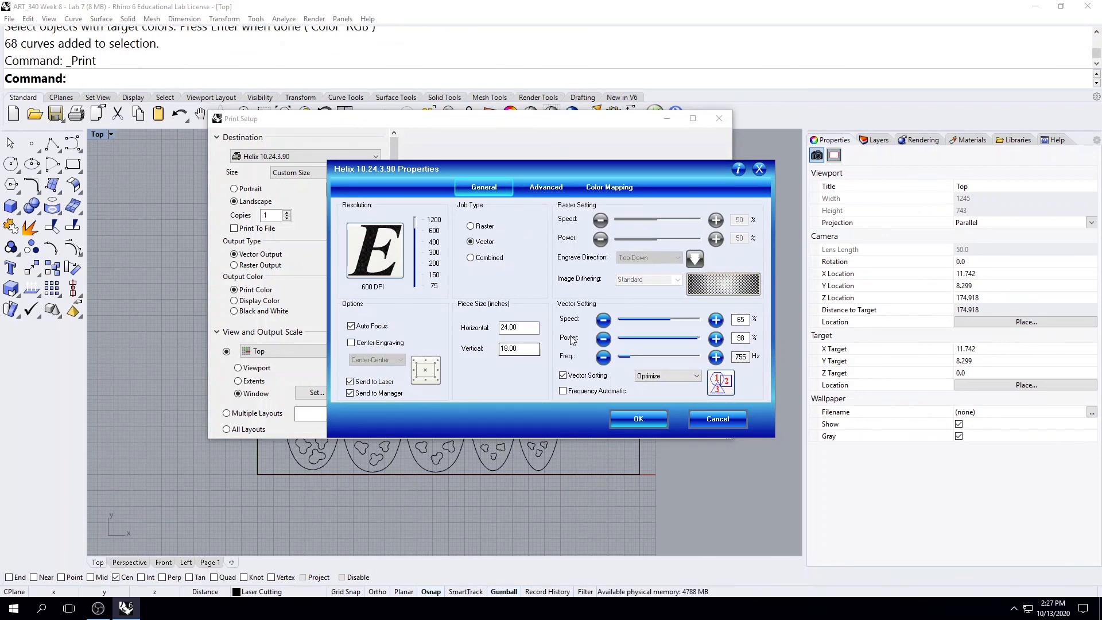
pyautogui.click(758, 169)
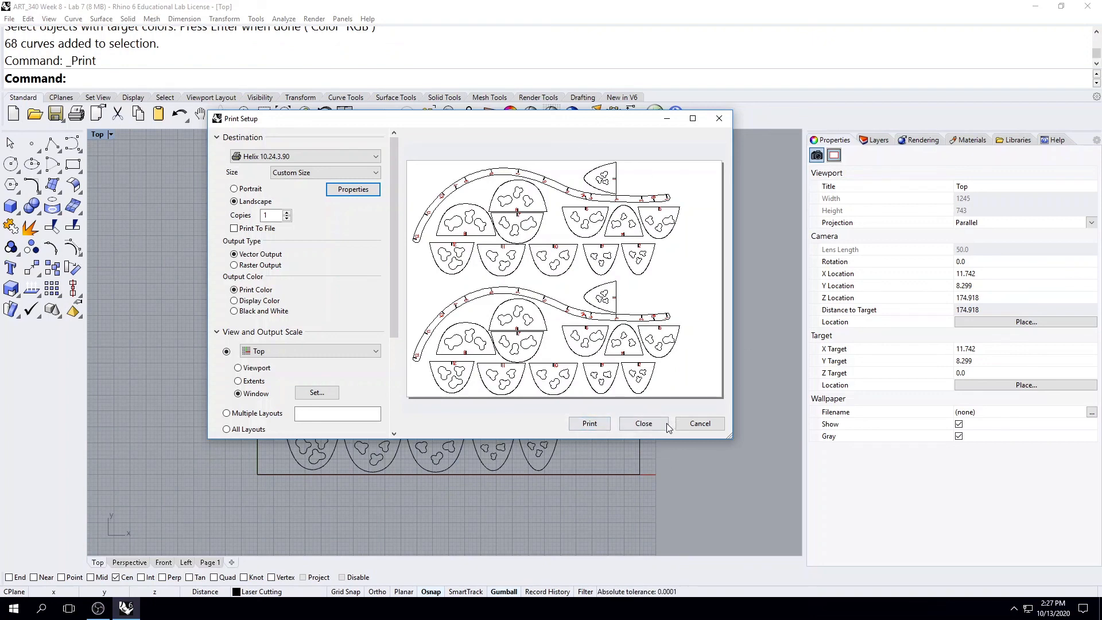
pyautogui.click(643, 423)
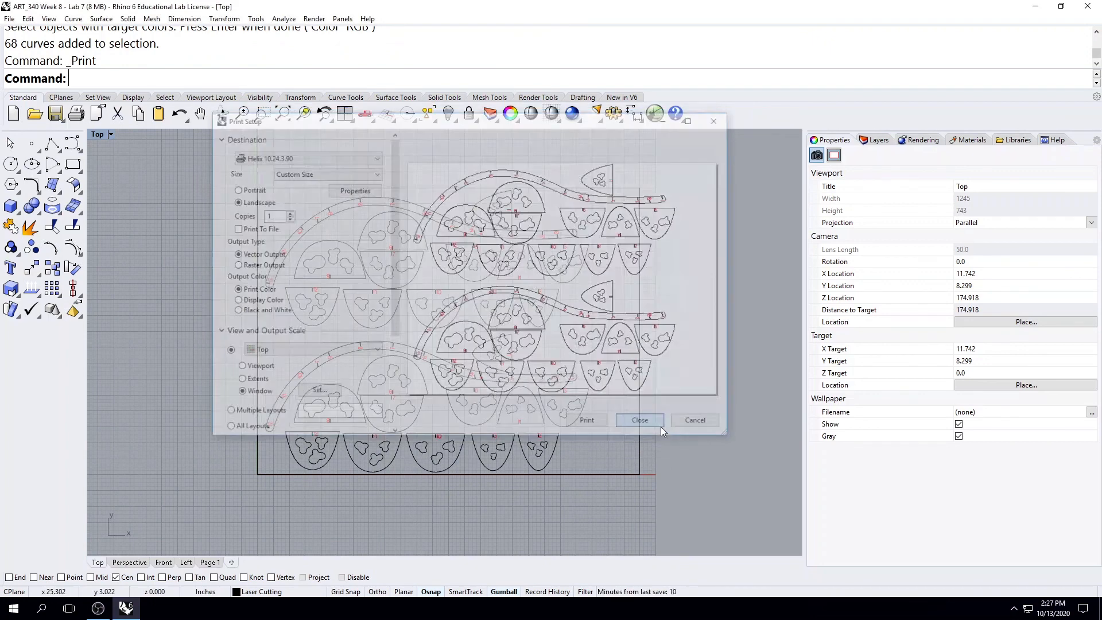
pyautogui.moveTo(699, 401)
pyautogui.mouseDown(button='right')
pyautogui.moveTo(721, 452)
pyautogui.moveTo(724, 413)
pyautogui.mouseUp(button='right')
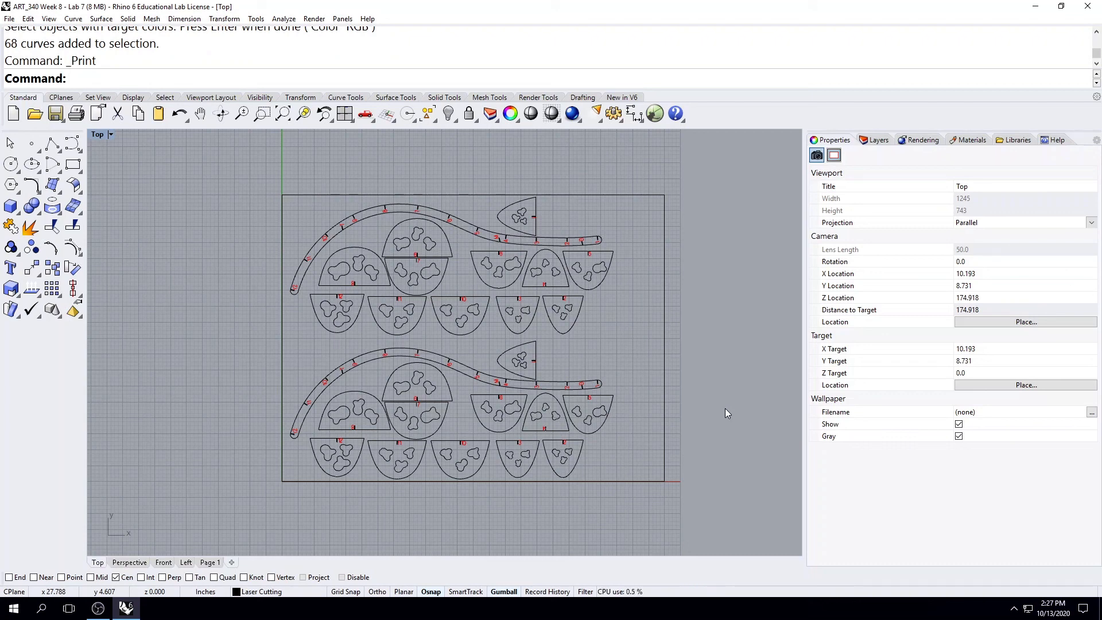
pyautogui.click(99, 608)
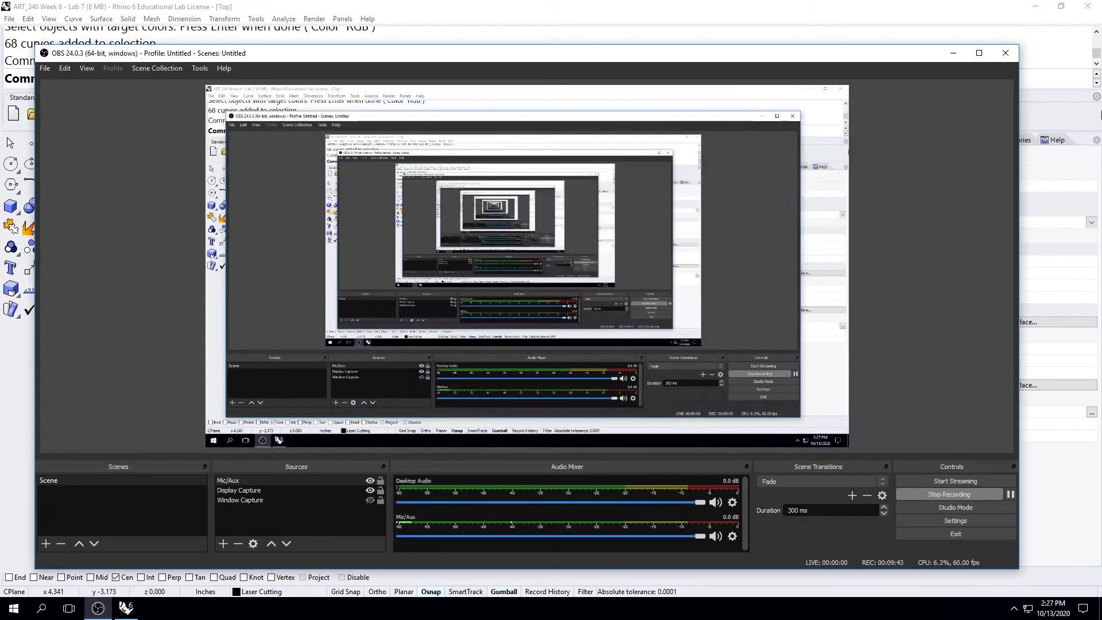